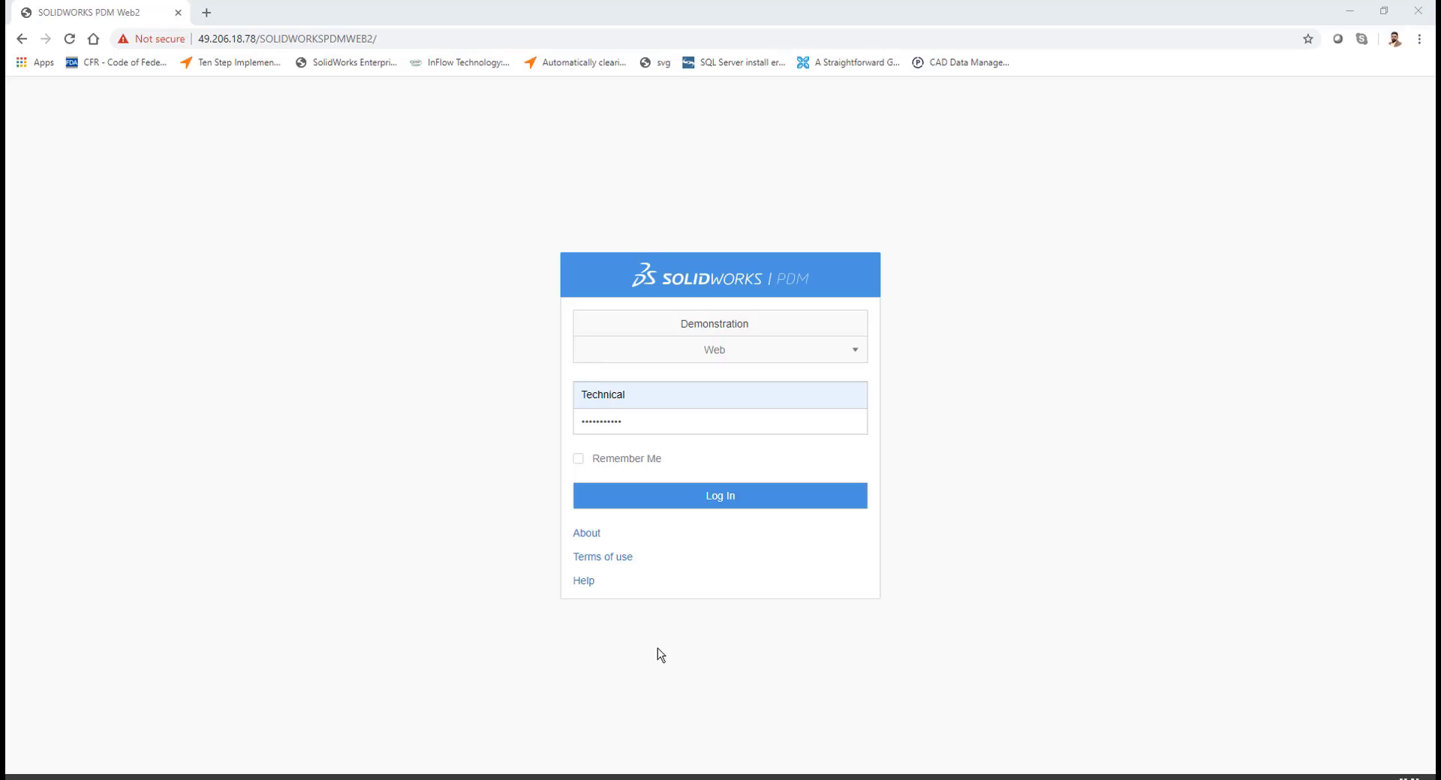
Sign in to the Demonstration vault and preview Mount, Jig.SLDPRT in Designs > Project 0006 > DesignData.
{"action": "left_click", "coordinate": [730, 505]}
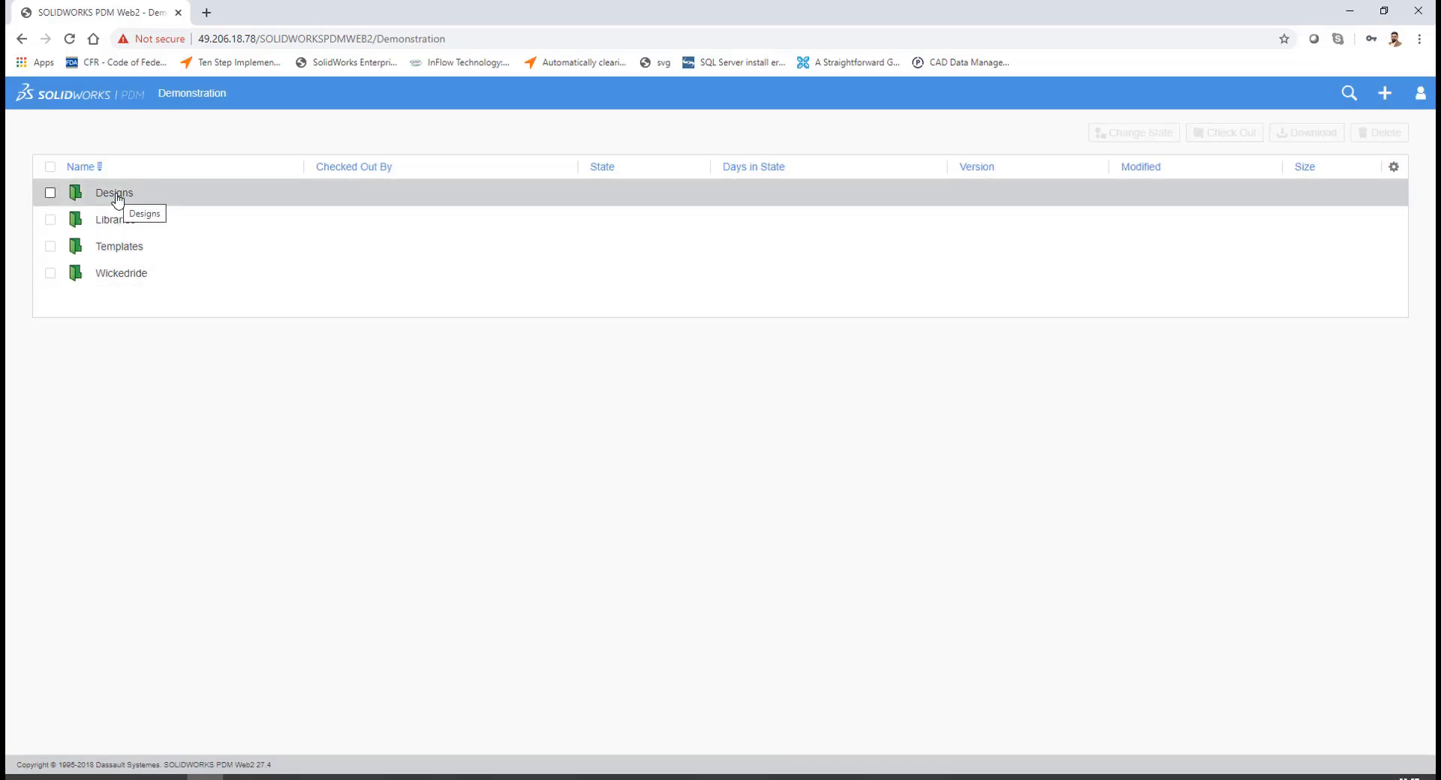
{"action": "left_click", "coordinate": [117, 197]}
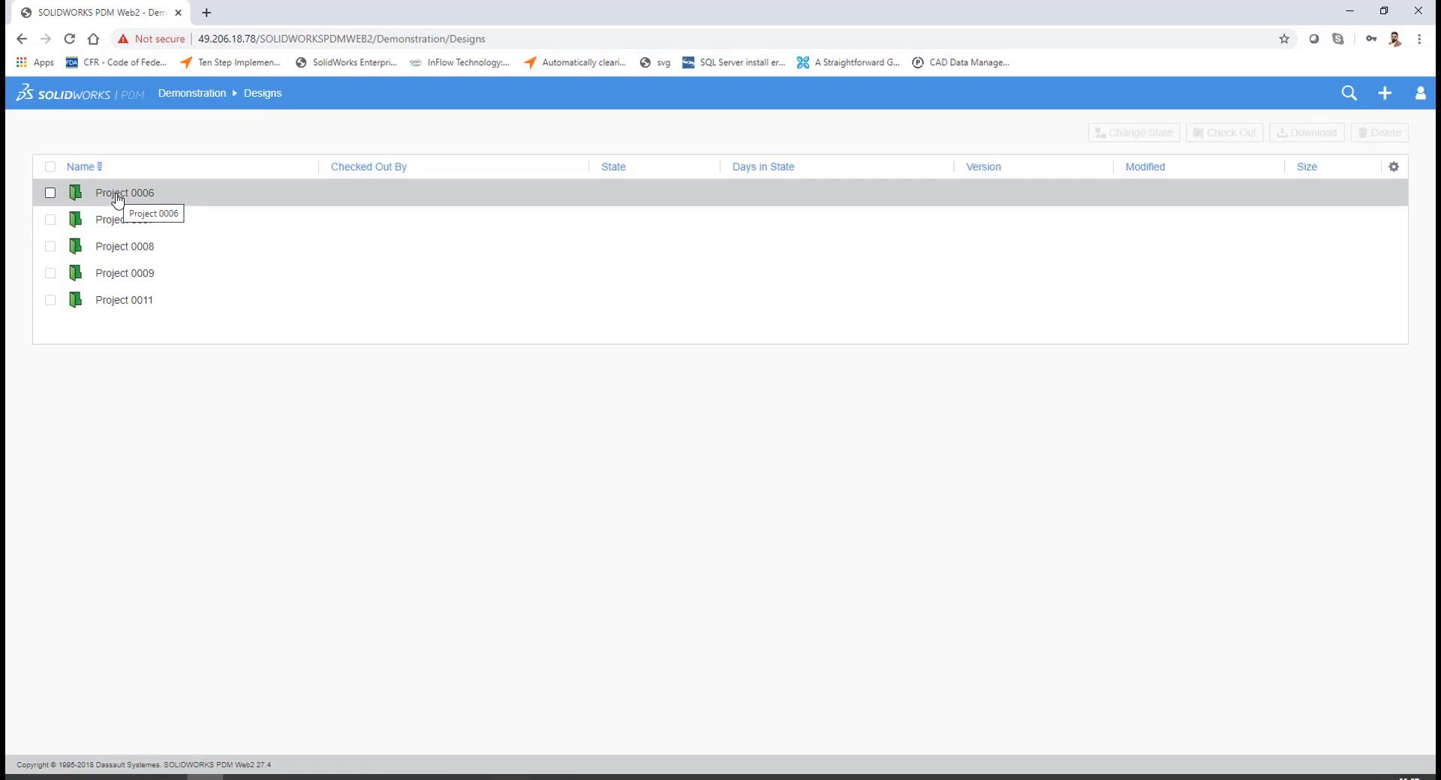
{"action": "left_click", "coordinate": [117, 195]}
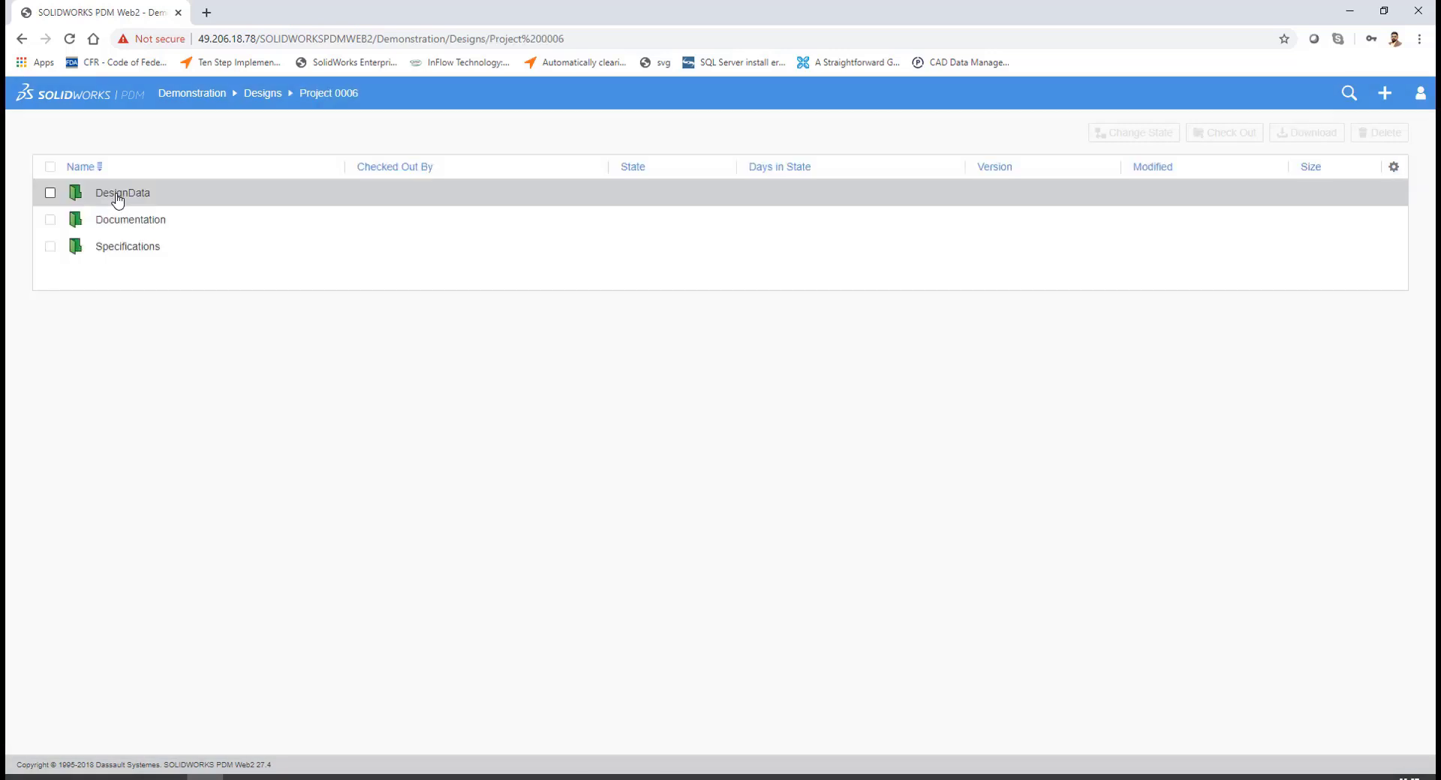
{"action": "left_click", "coordinate": [118, 197]}
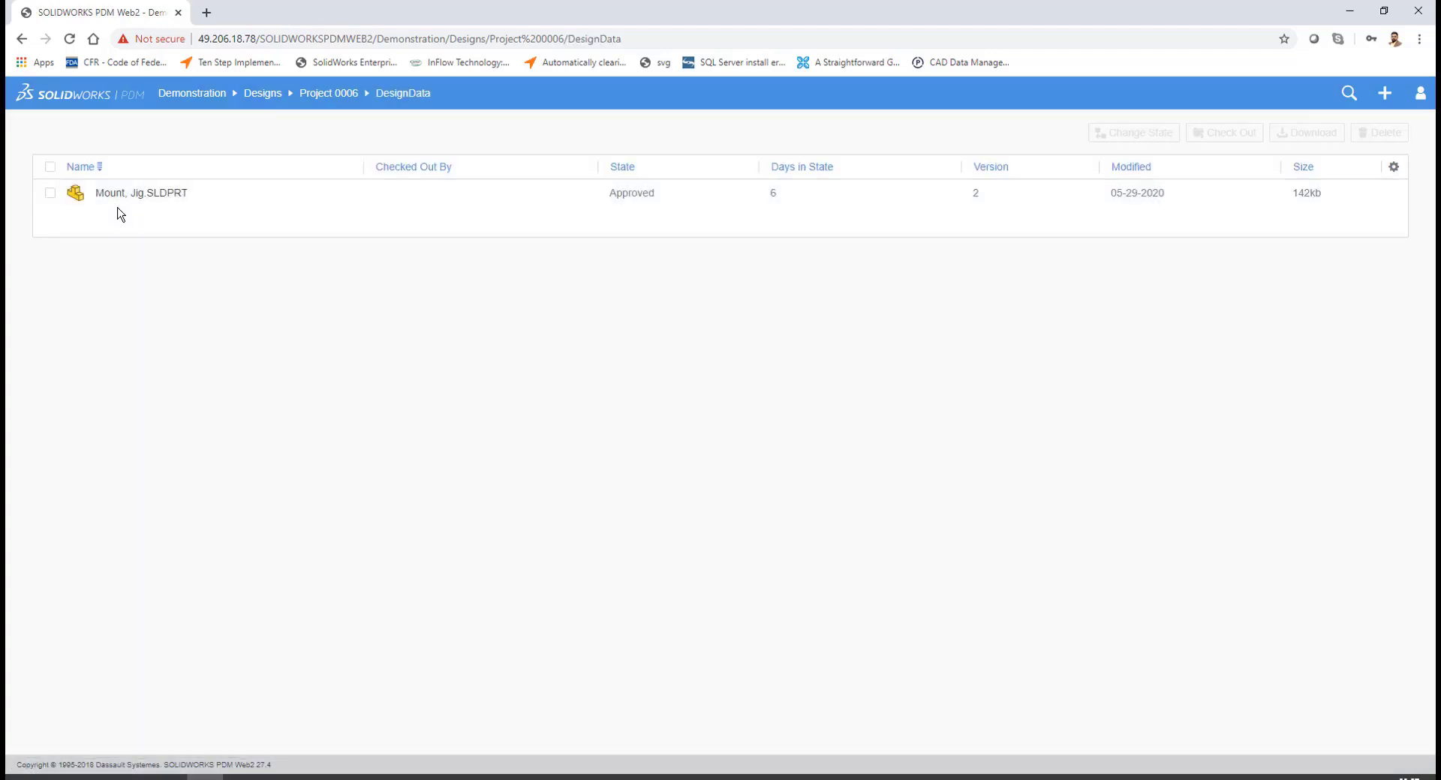
{"action": "left_click", "coordinate": [119, 199]}
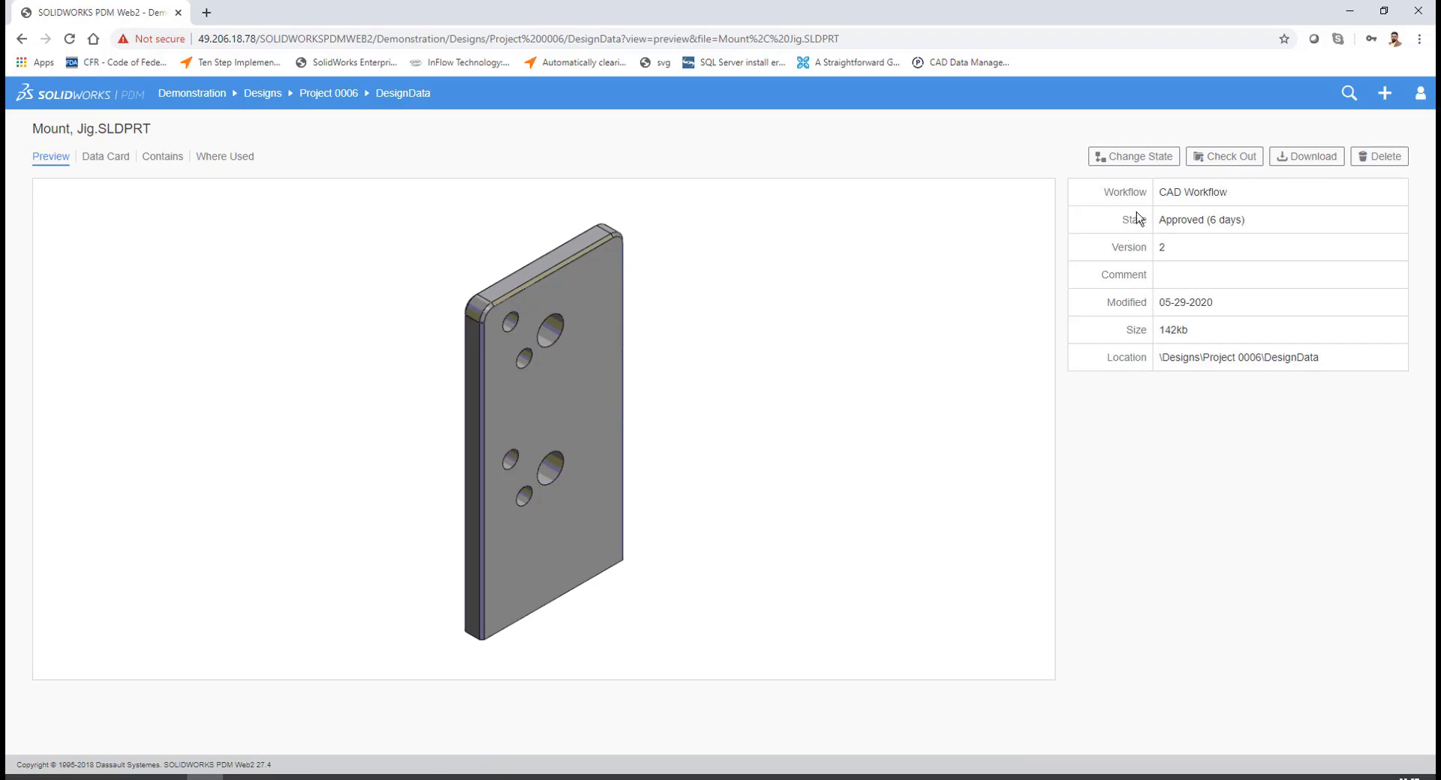
Review Mount, Jig.SLDPRT's Data Card properties, its Contains list, and its Where Used list.
{"action": "left_click", "coordinate": [106, 159]}
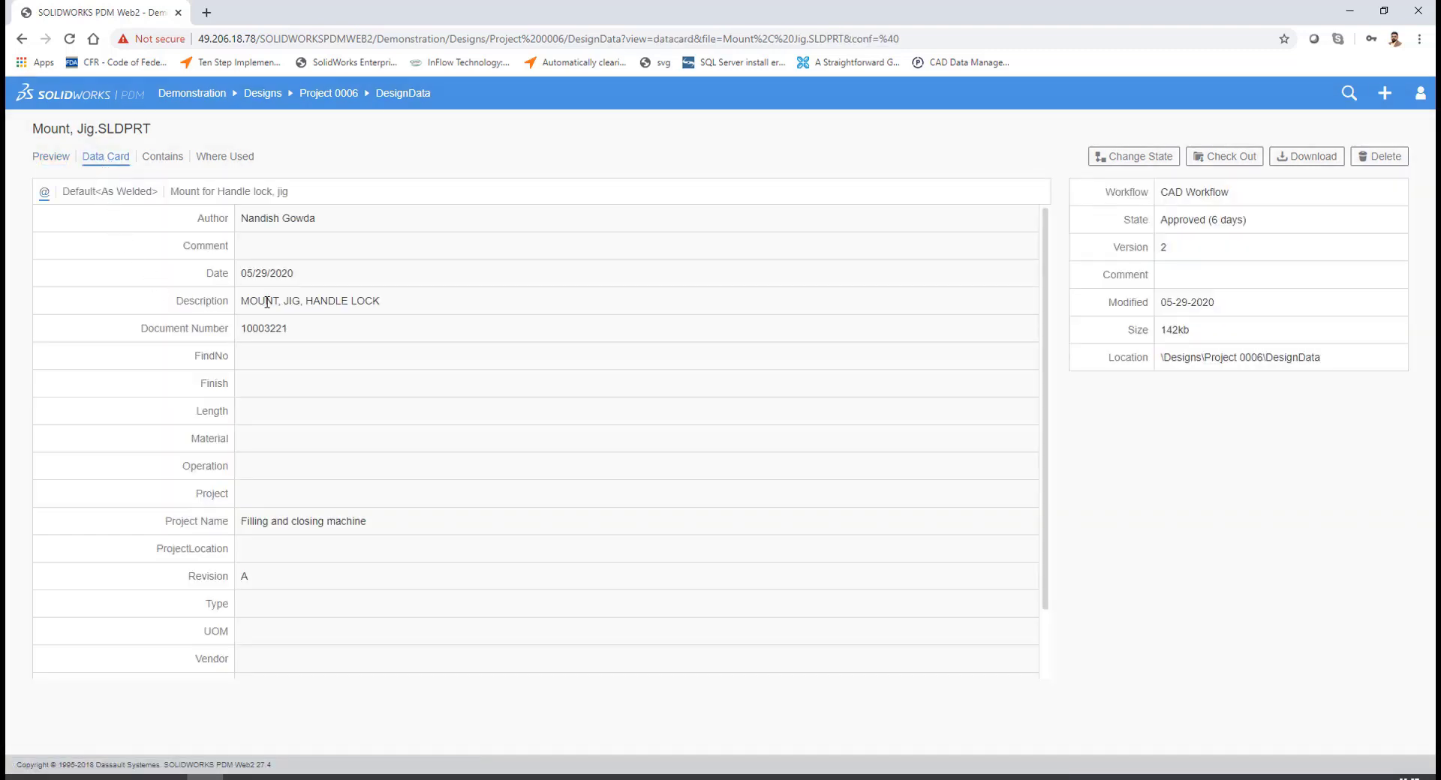
{"action": "scroll", "coordinate": [267, 303], "scroll_direction": "down", "scroll_amount": 2}
{"action": "scroll", "coordinate": [268, 302], "scroll_direction": "up", "scroll_amount": 2}
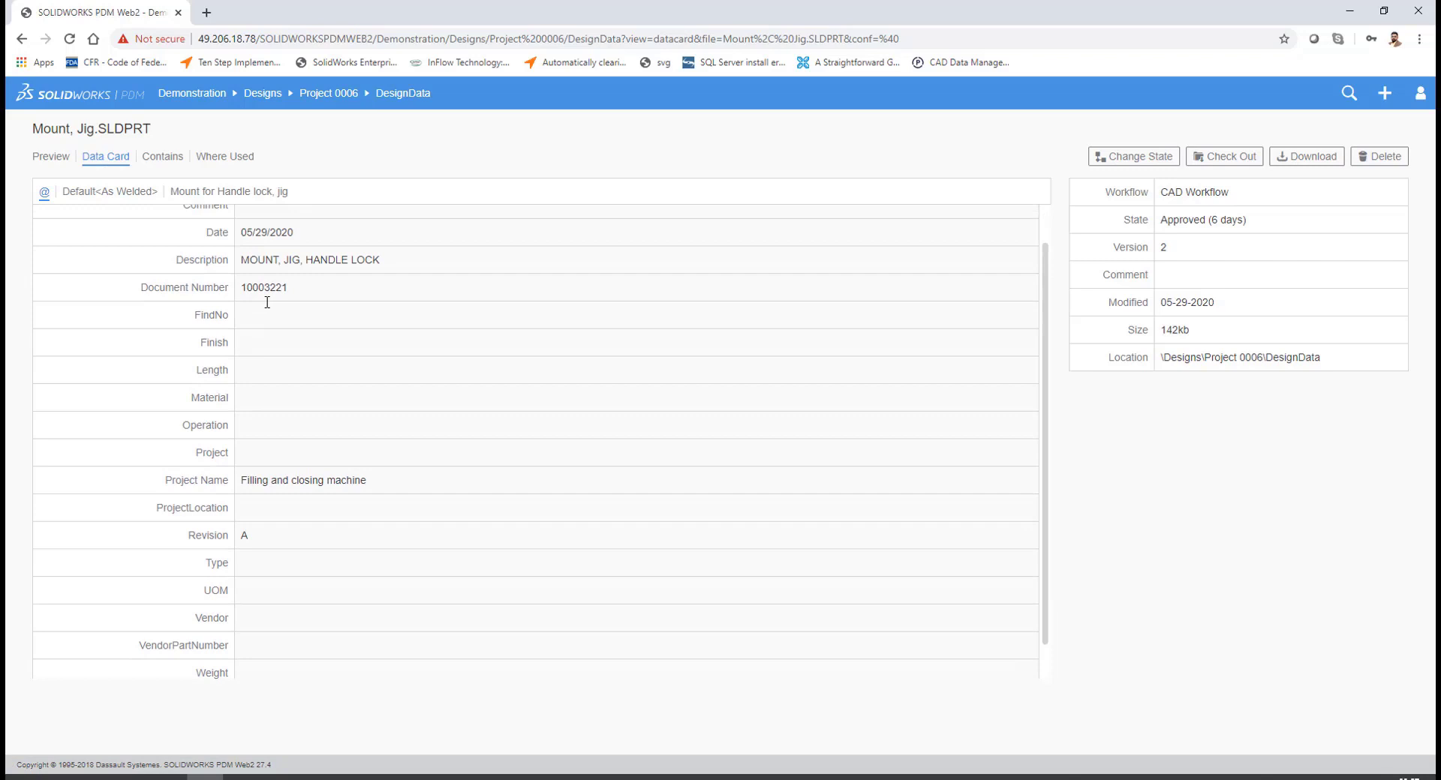
{"action": "left_click", "coordinate": [155, 160]}
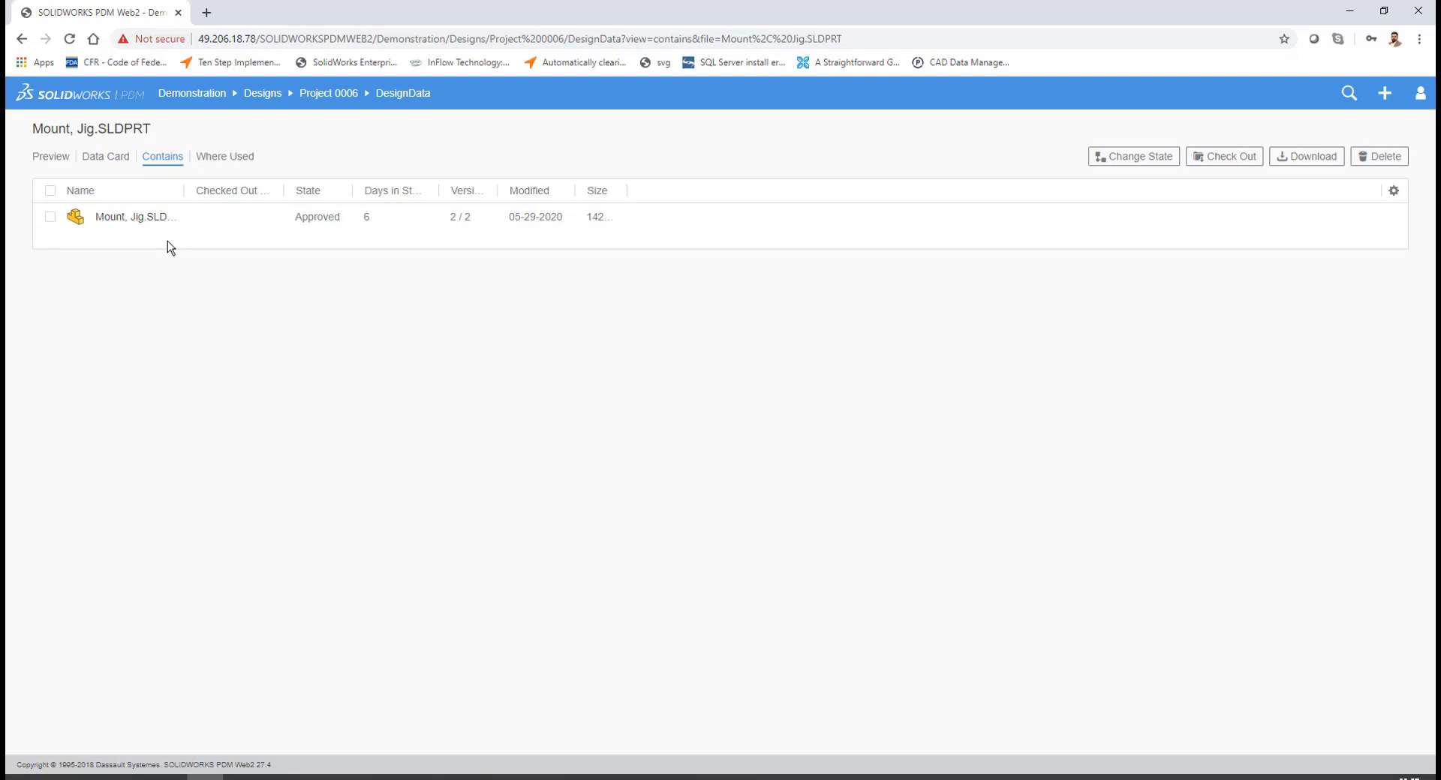
{"action": "left_click", "coordinate": [218, 161]}
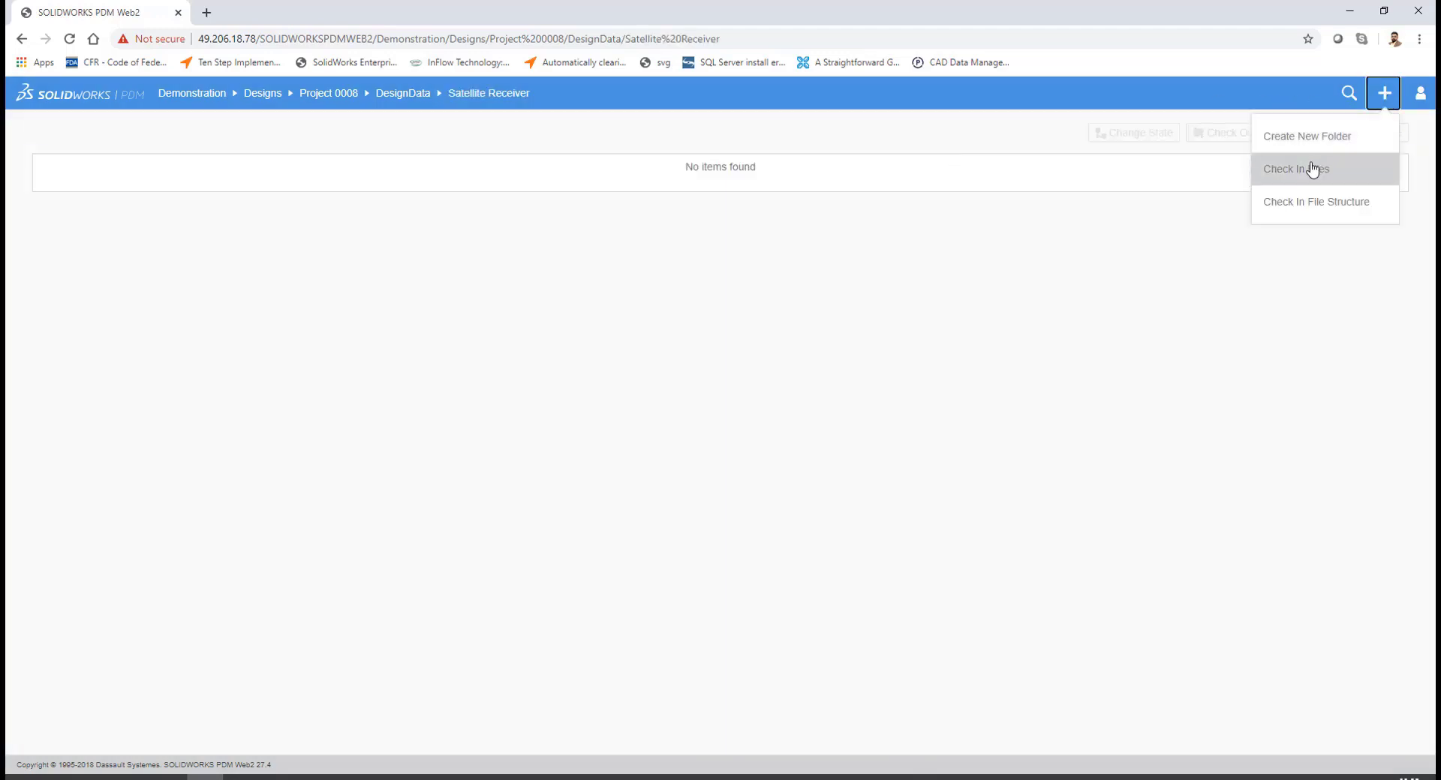
Check in all five Satellite Receiver files, including SAT RECEIVER-Final.SLDASM, with comment 'Final Assembly'.
{"action": "left_click", "coordinate": [1312, 169]}
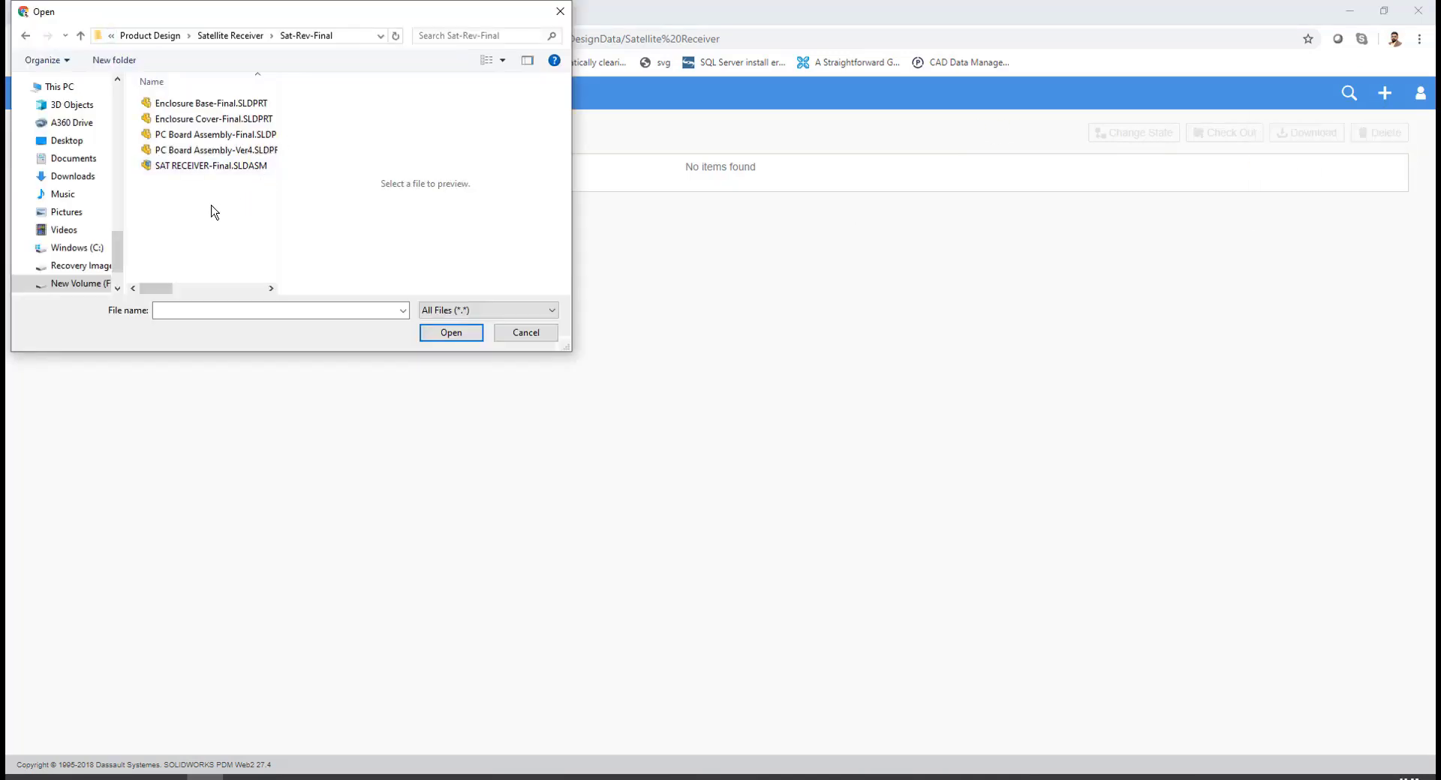
{"action": "left_click_drag", "start_coordinate": [220, 200], "coordinate": [290, 97]}
{"action": "left_click", "coordinate": [450, 333]}
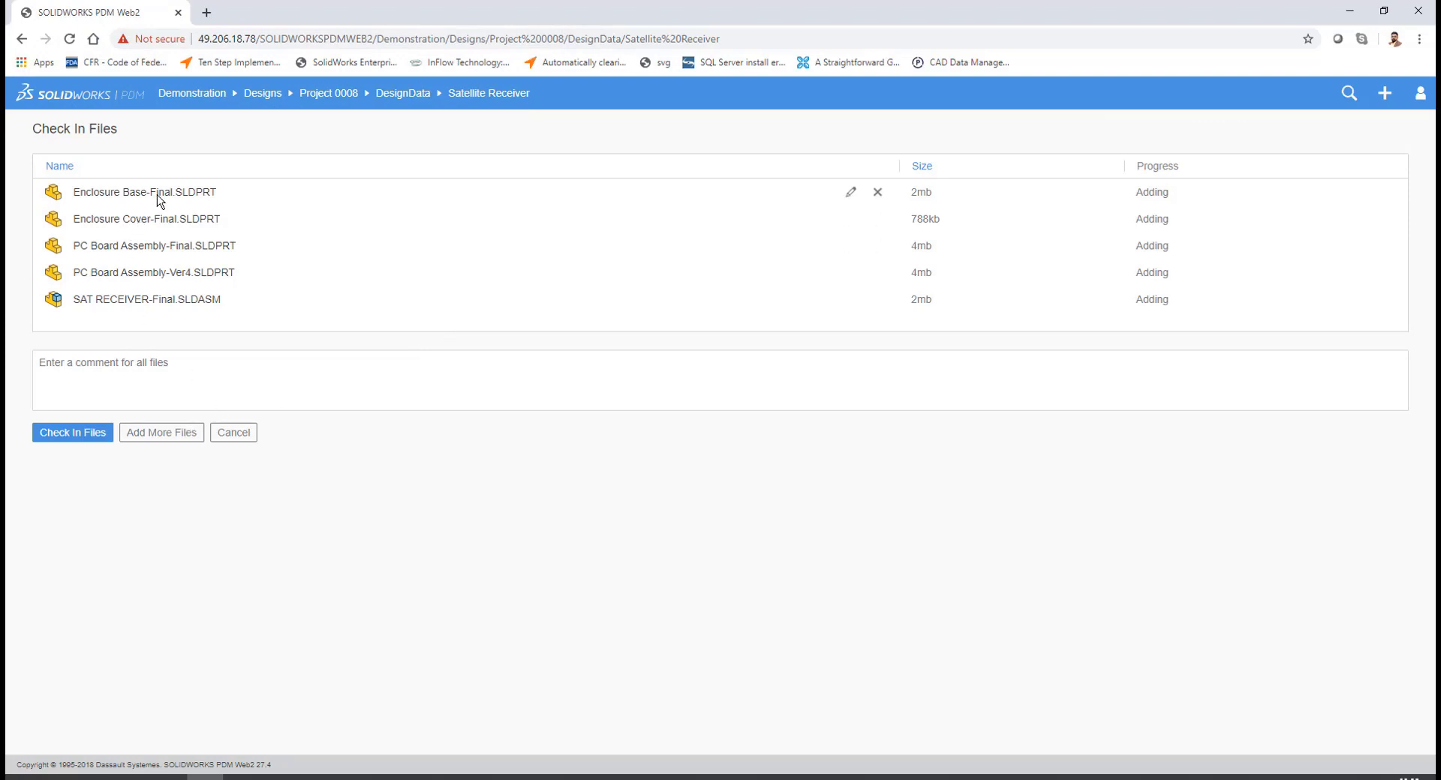
{"action": "left_click", "coordinate": [147, 363]}
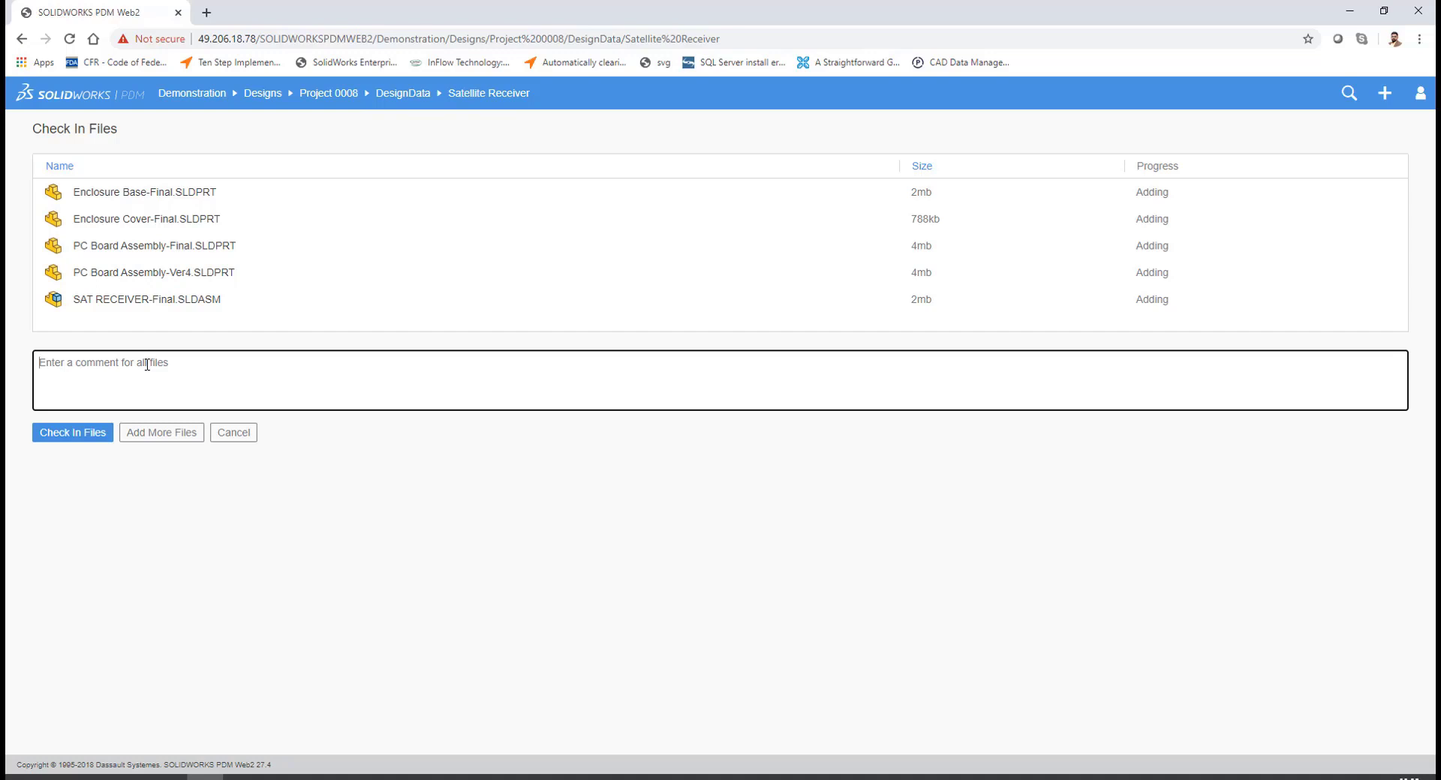
{"action": "type", "text": "Final Assembly"}
{"action": "left_click", "coordinate": [99, 437]}
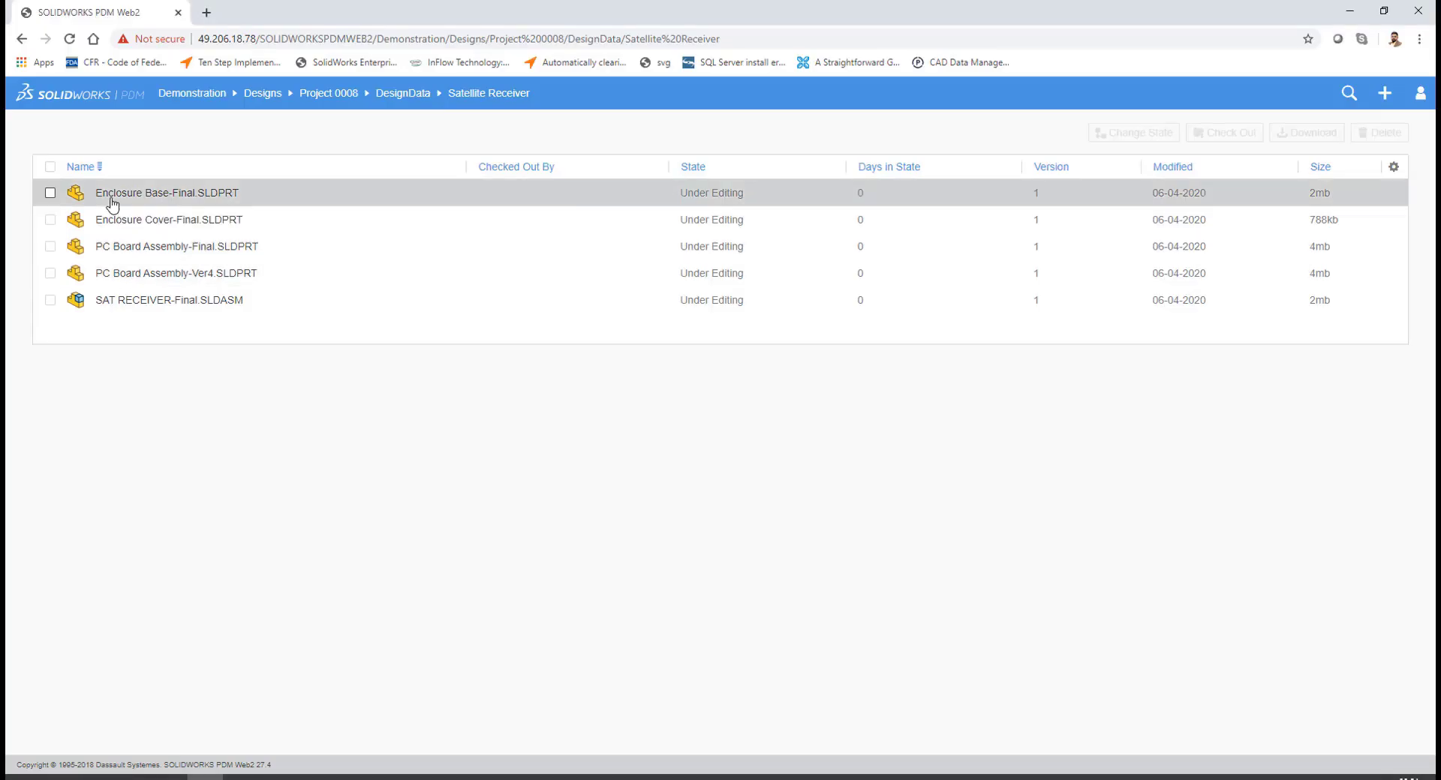
Check out Enclosure Base-Final.SLDPRT and choose Download with references for it.
{"action": "left_click", "coordinate": [111, 201]}
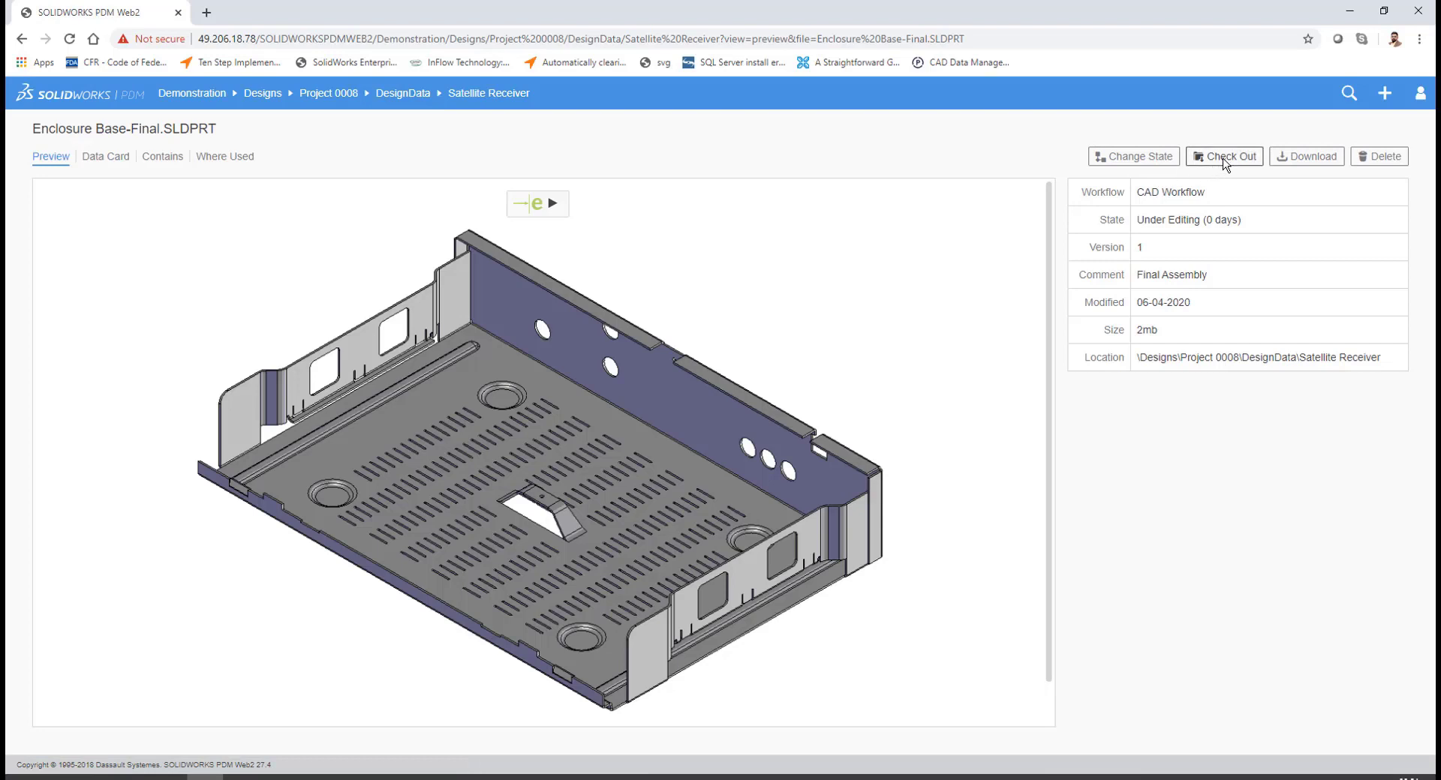
{"action": "left_click", "coordinate": [1224, 157]}
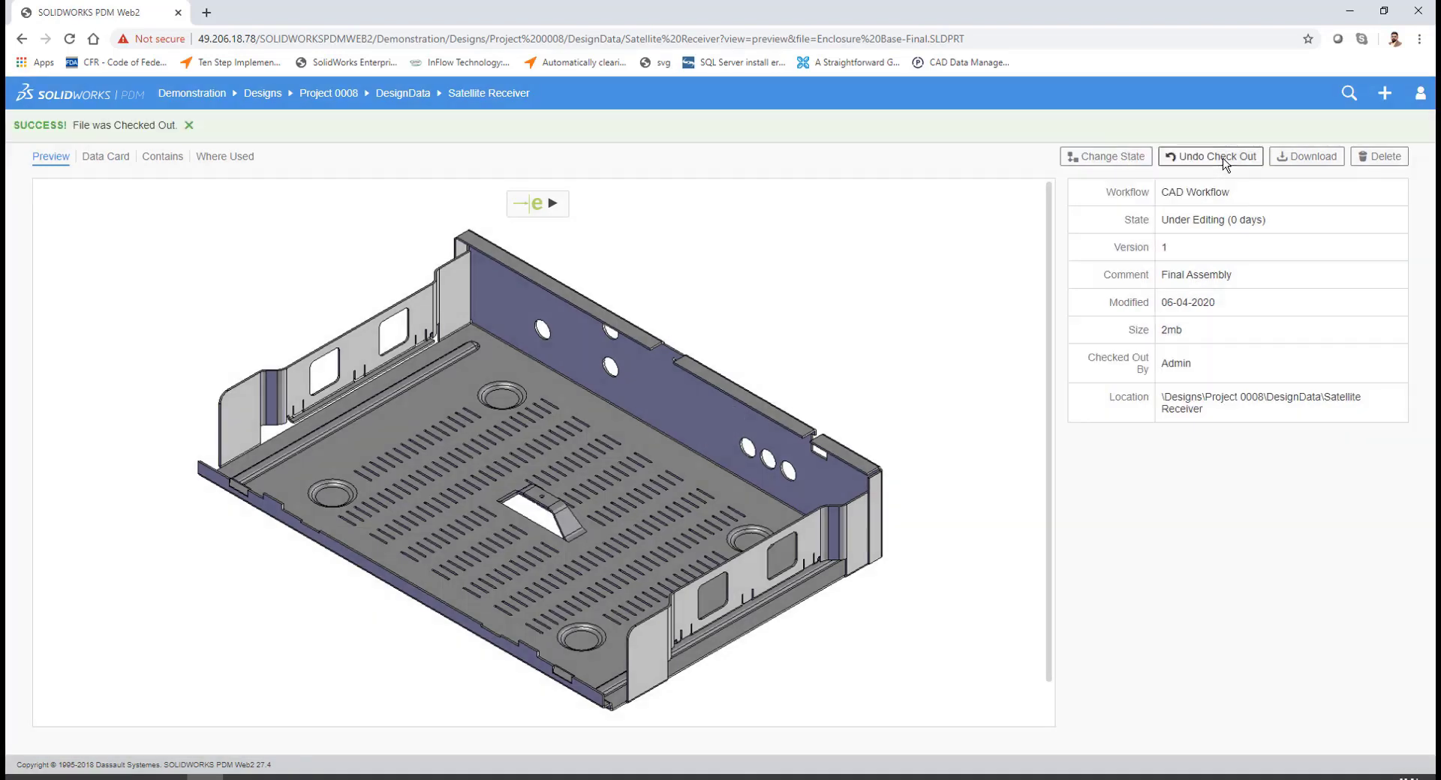
{"action": "left_click", "coordinate": [1309, 159]}
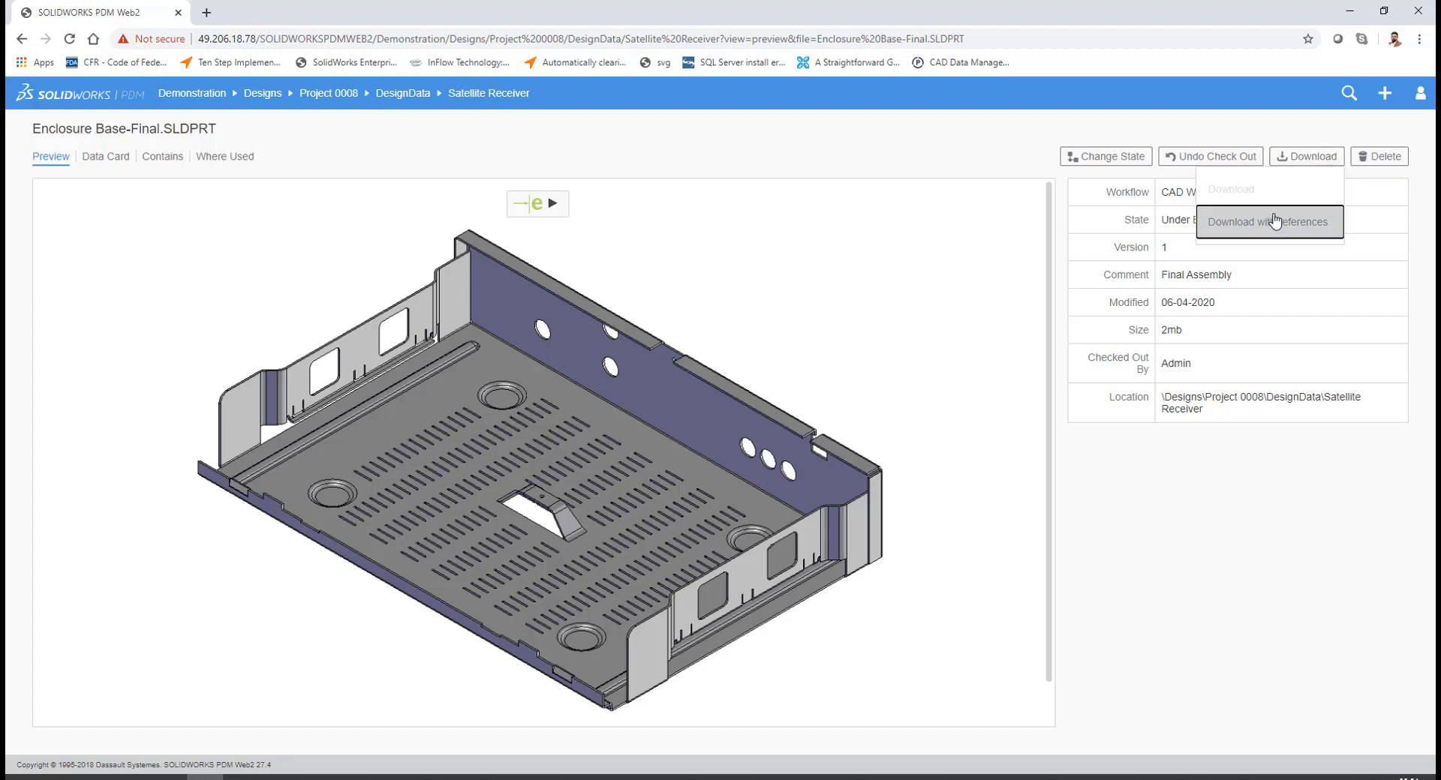
{"action": "left_click", "coordinate": [1273, 221]}
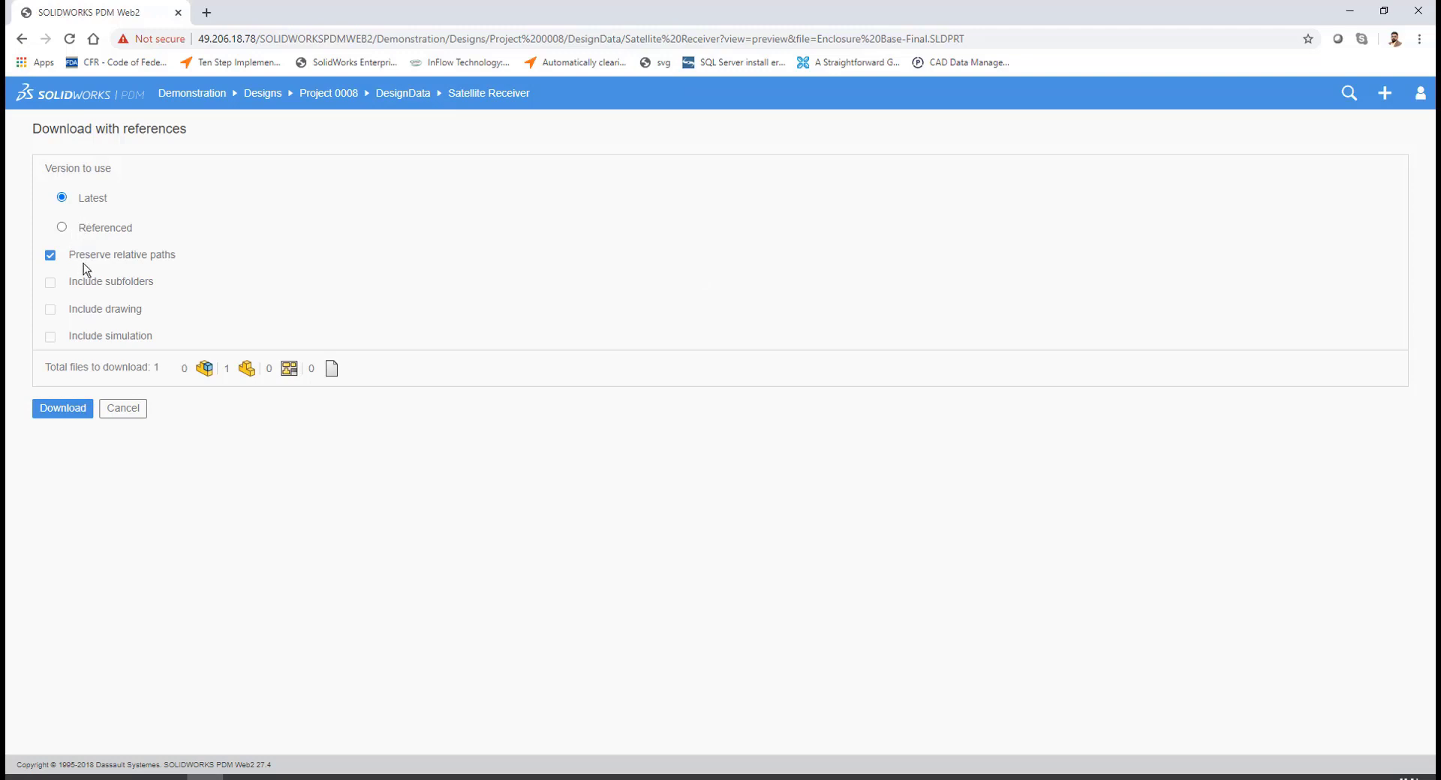
Download the latest Enclosure Base-Final.SLDPRT and open it from the Satellite Receiver folder.
{"action": "left_click", "coordinate": [78, 409]}
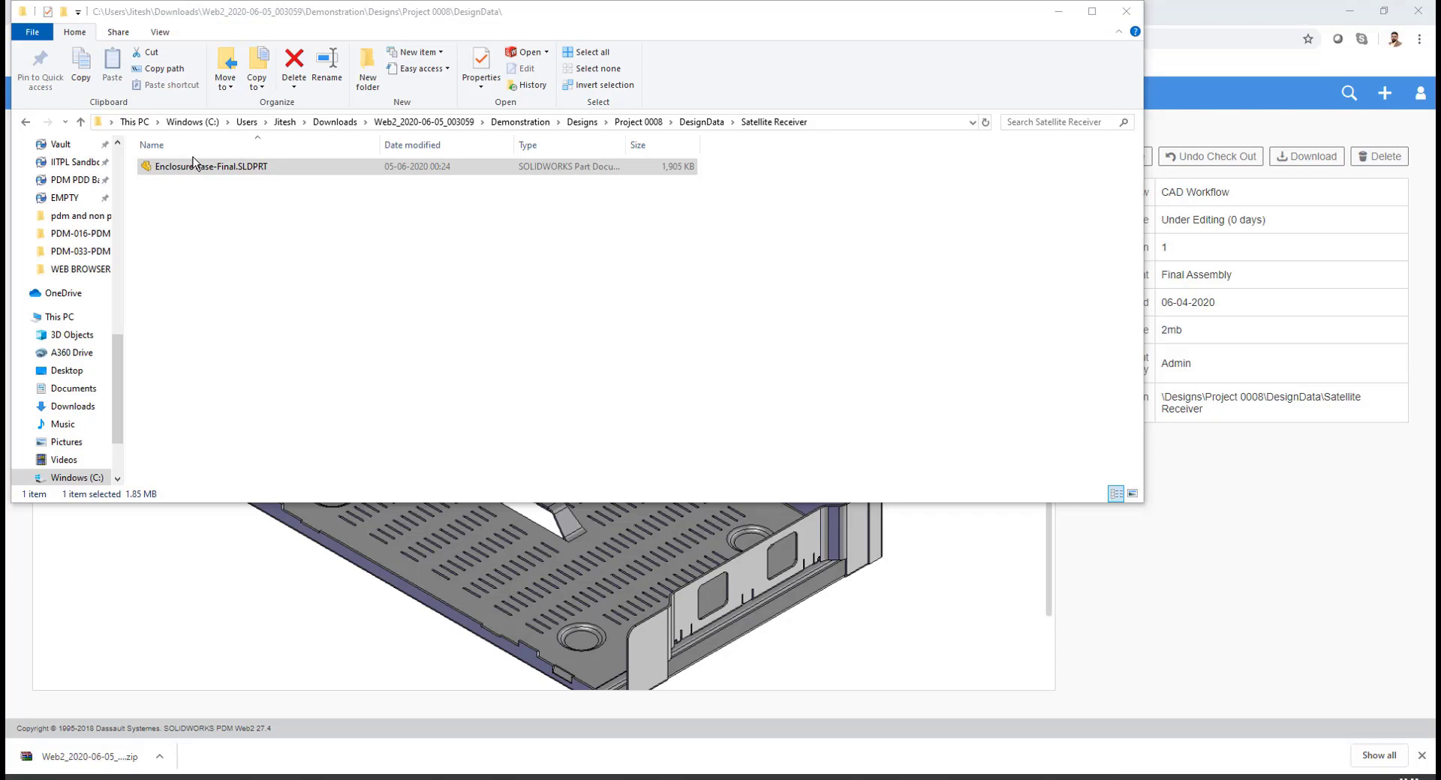
{"action": "left_click", "coordinate": [190, 168]}
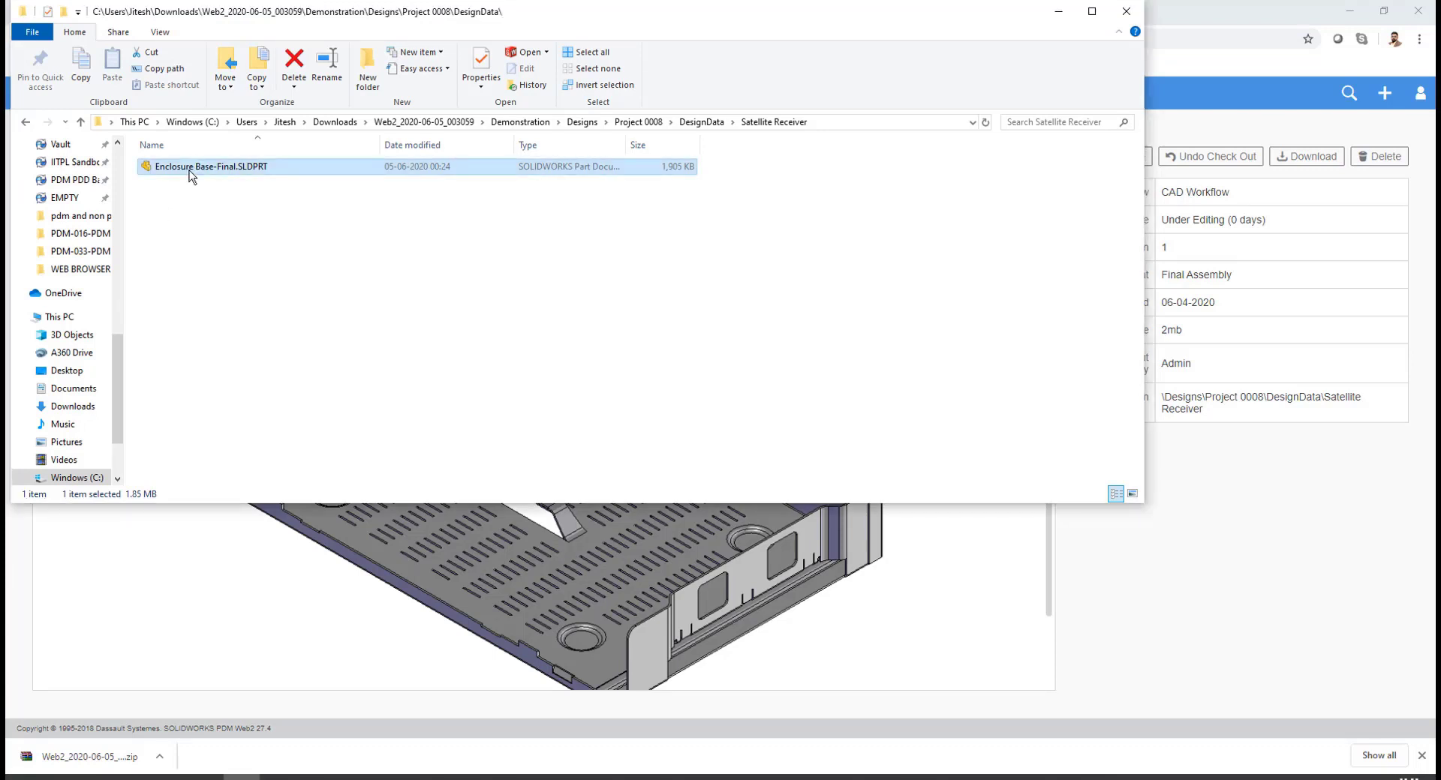
{"action": "right_click", "coordinate": [834, 284]}
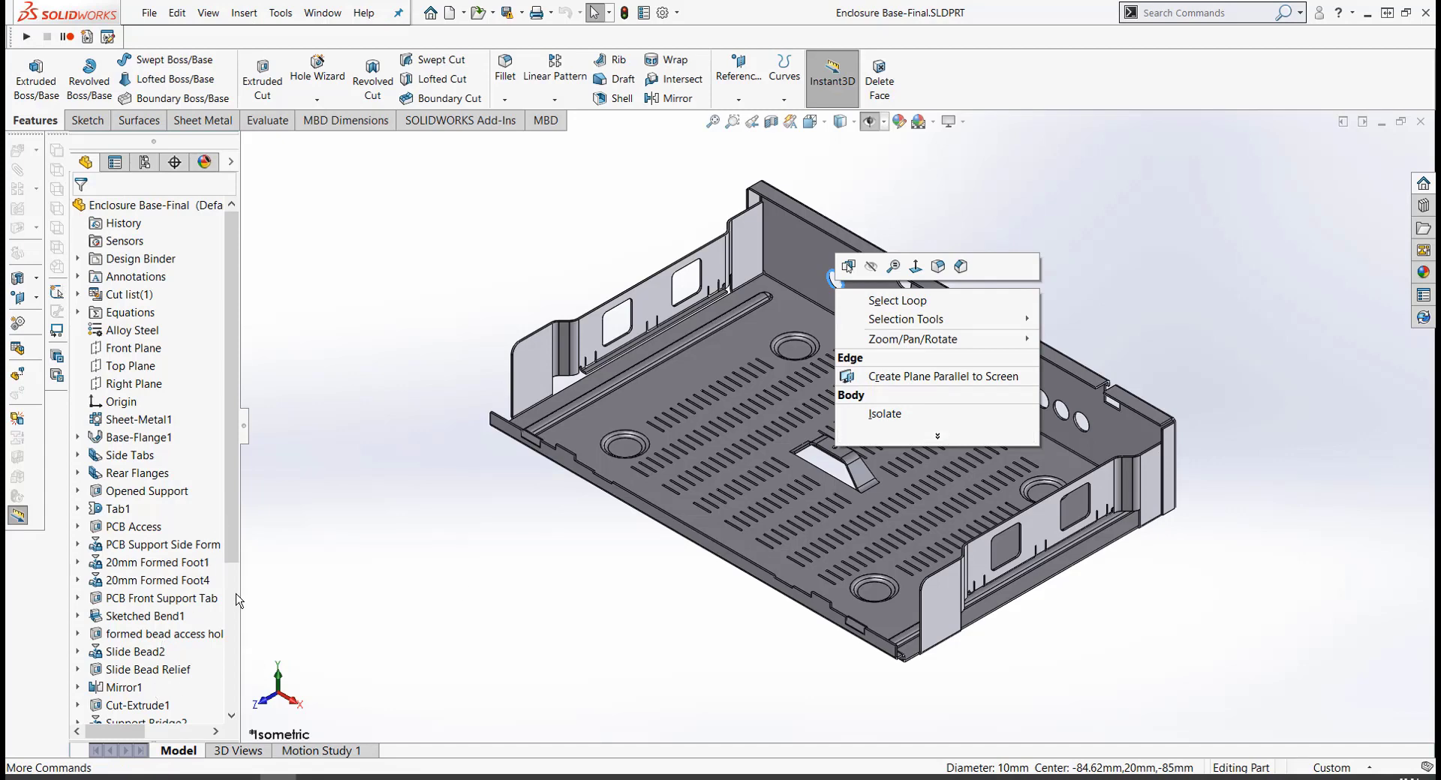
Suppress Cut-Extrude9, Cut-Extrude10 and Cut-Extrude11 to remove the side holes, then close the part.
{"action": "left_click_drag", "start_coordinate": [232, 597], "coordinate": [247, 715]}
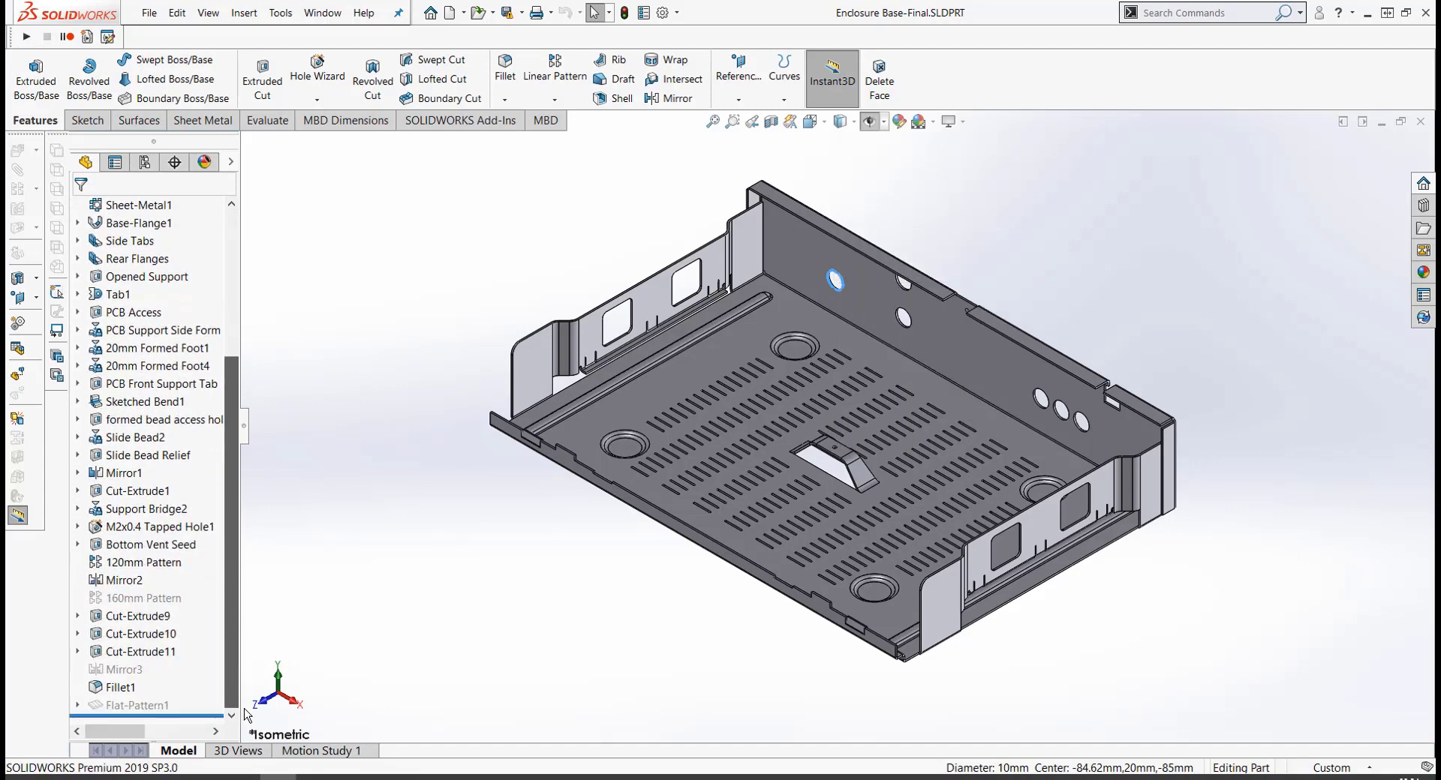
{"action": "left_click", "coordinate": [119, 660]}
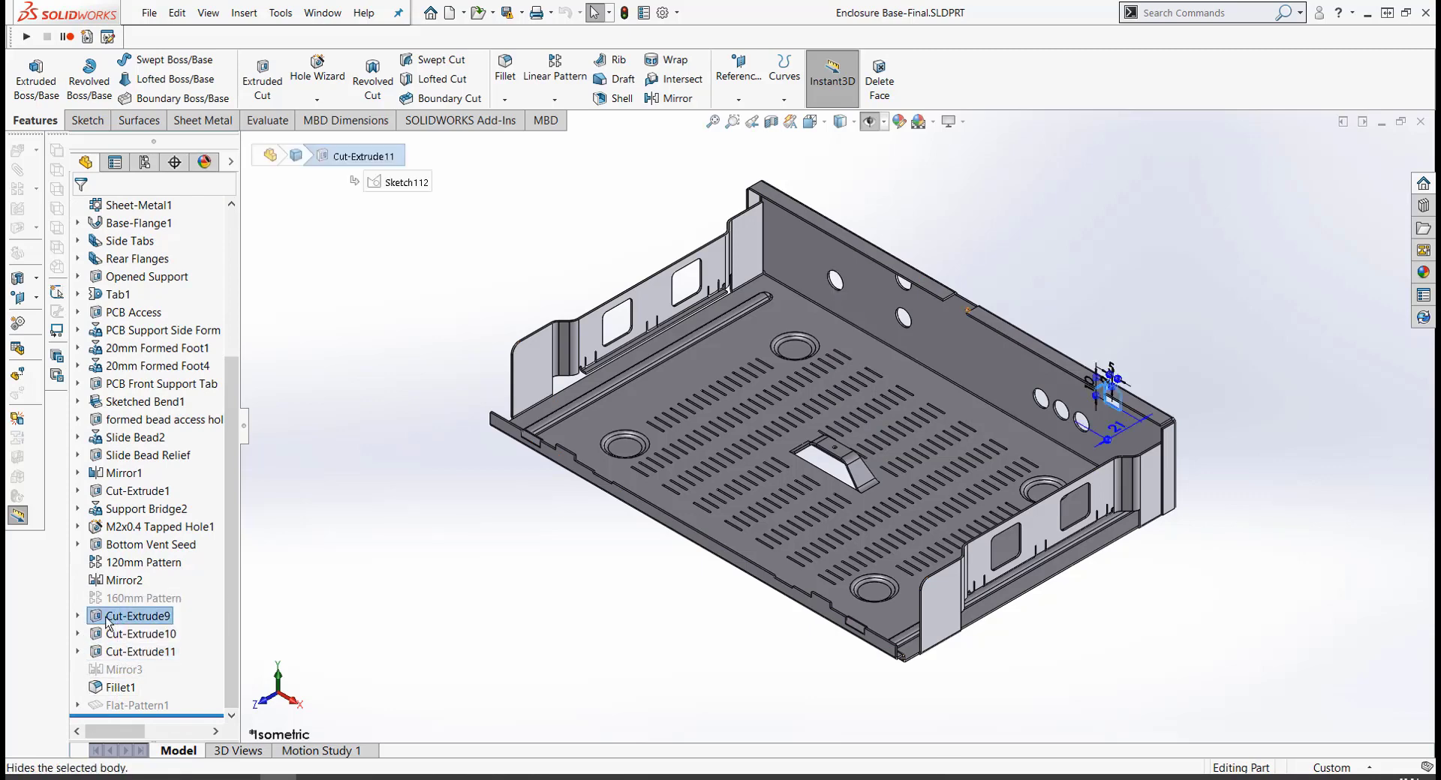
{"action": "left_click", "coordinate": [107, 622], "text": "shift"}
{"action": "right_click", "coordinate": [108, 624]}
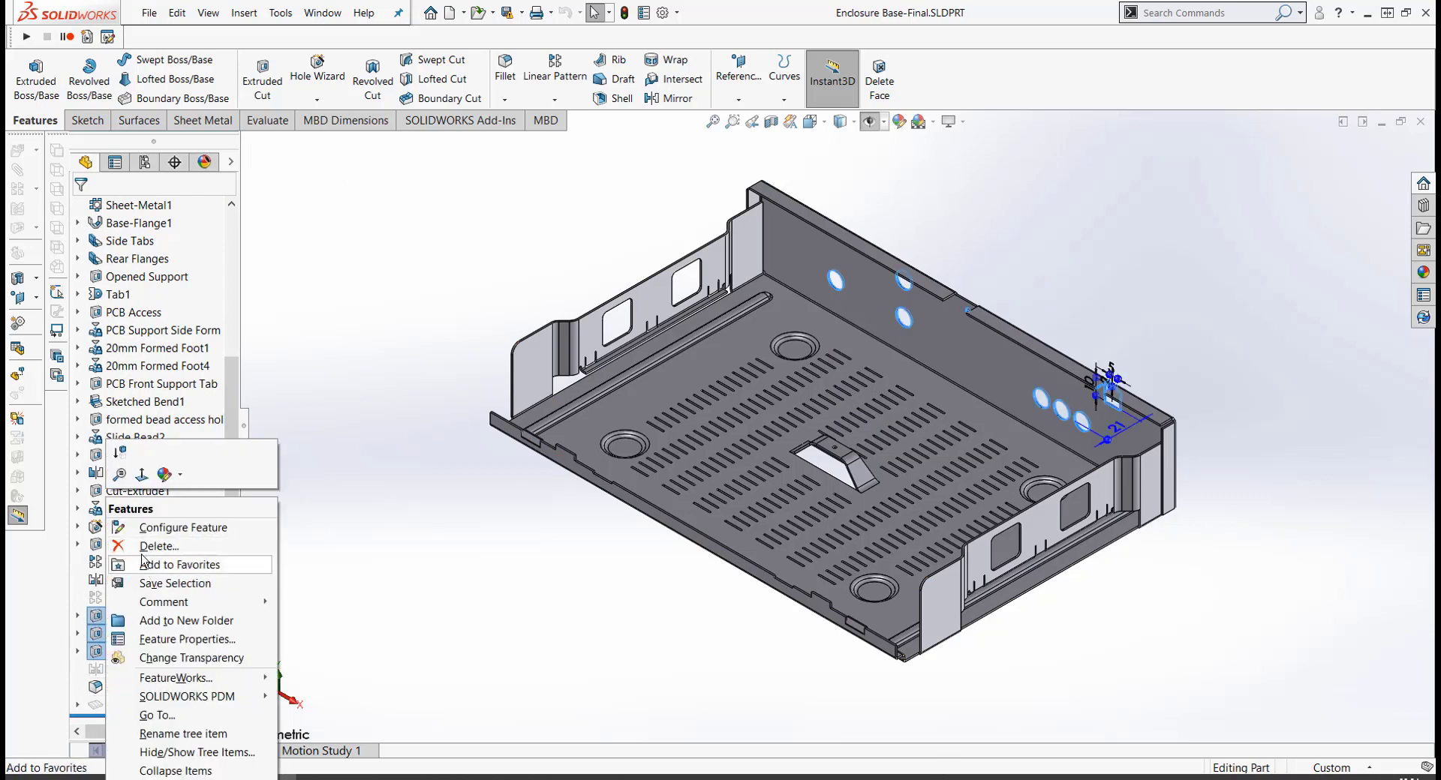
{"action": "key", "text": "Escape"}
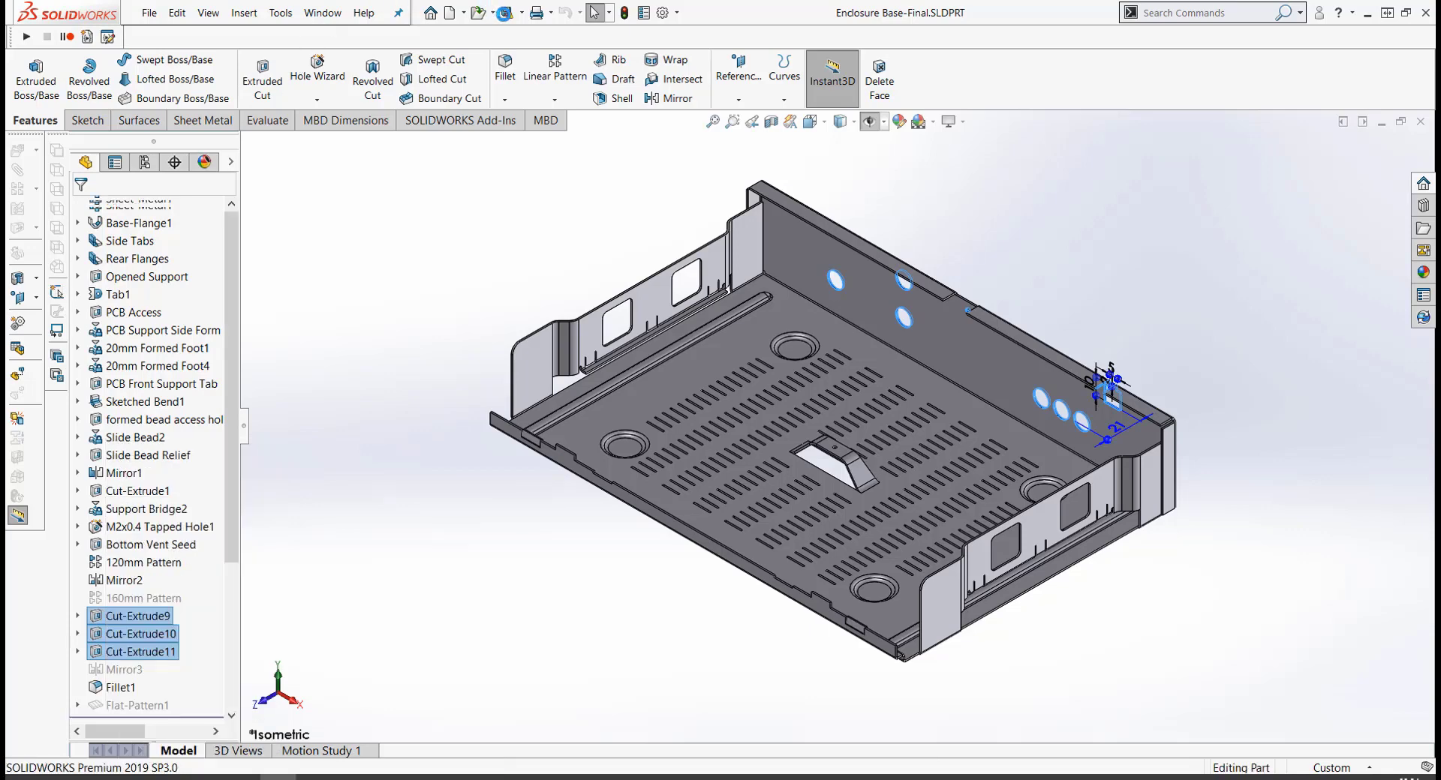
{"action": "left_click", "coordinate": [505, 13]}
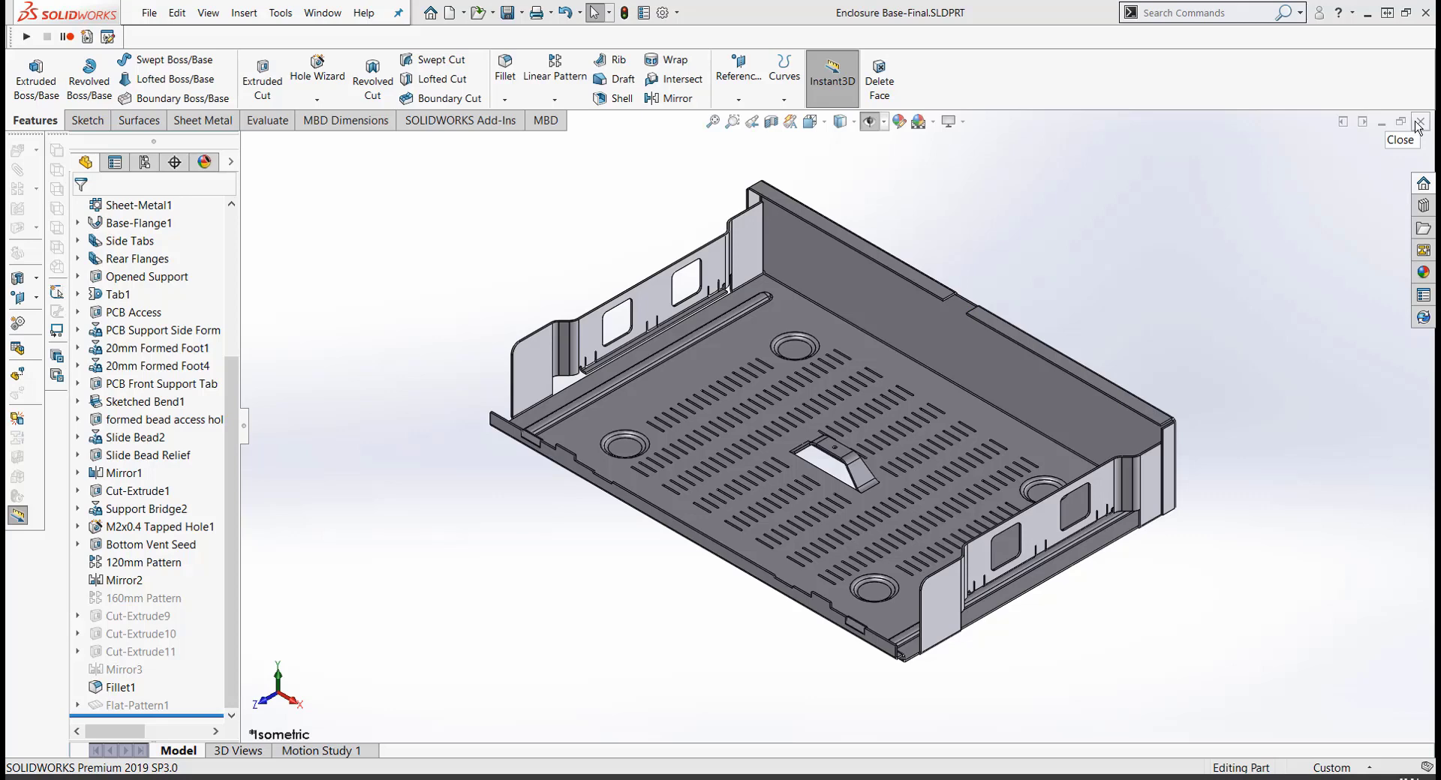
{"action": "left_click", "coordinate": [1417, 122]}
Upload the edited Enclosure Base-Final.SLDPRT and check it in as version 2 with comment 'Suppressed fillets'.
{"action": "left_click", "coordinate": [1368, 13]}
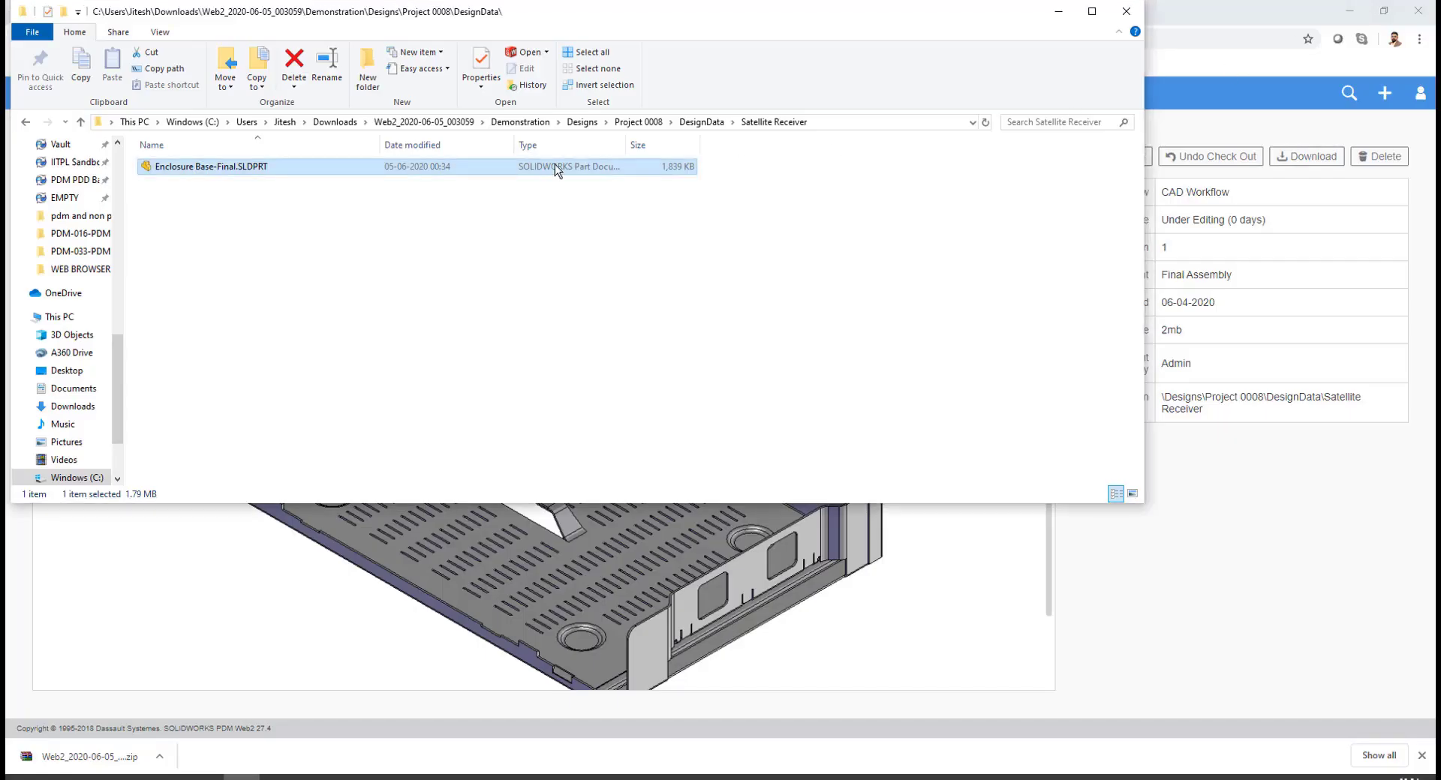
{"action": "left_click_drag", "start_coordinate": [205, 168], "coordinate": [1136, 589]}
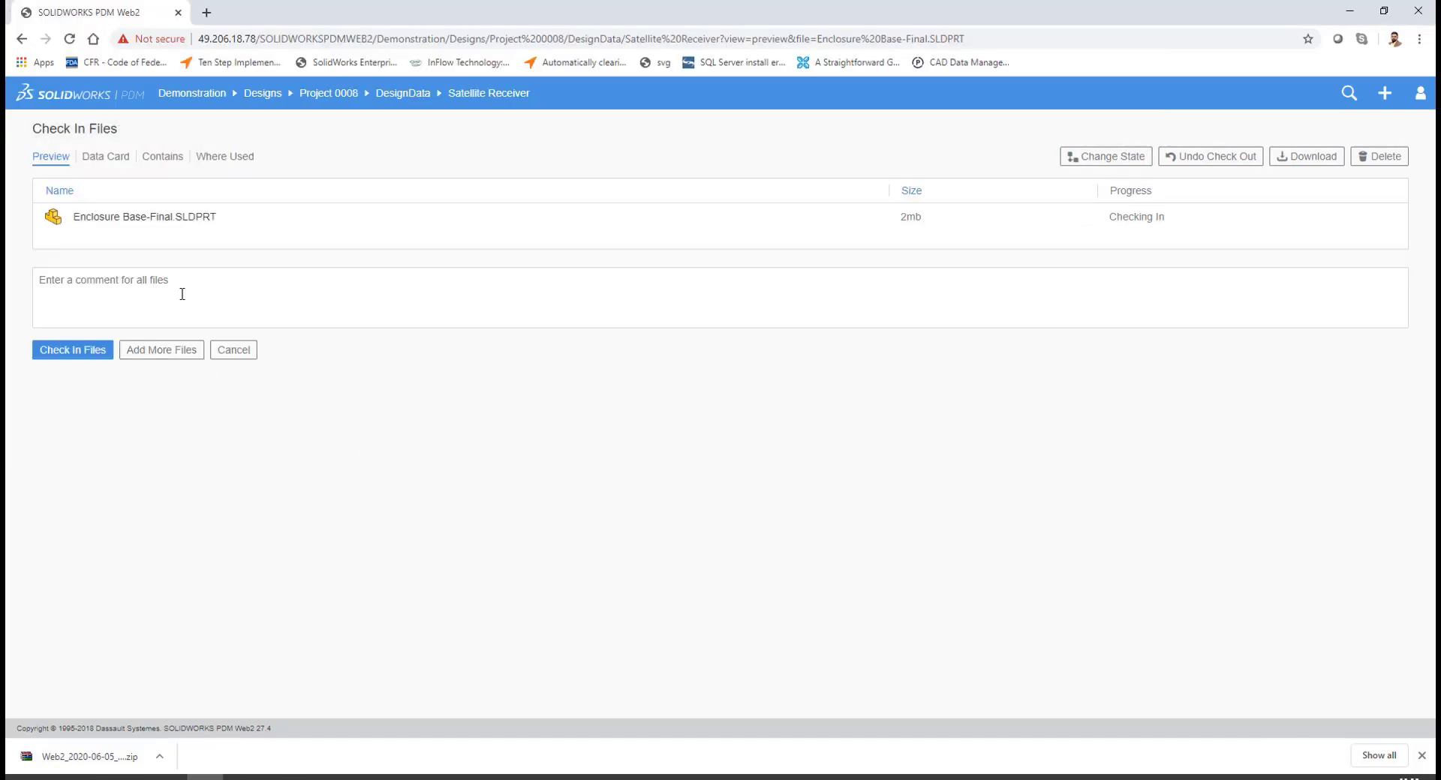
{"action": "left_click", "coordinate": [182, 294]}
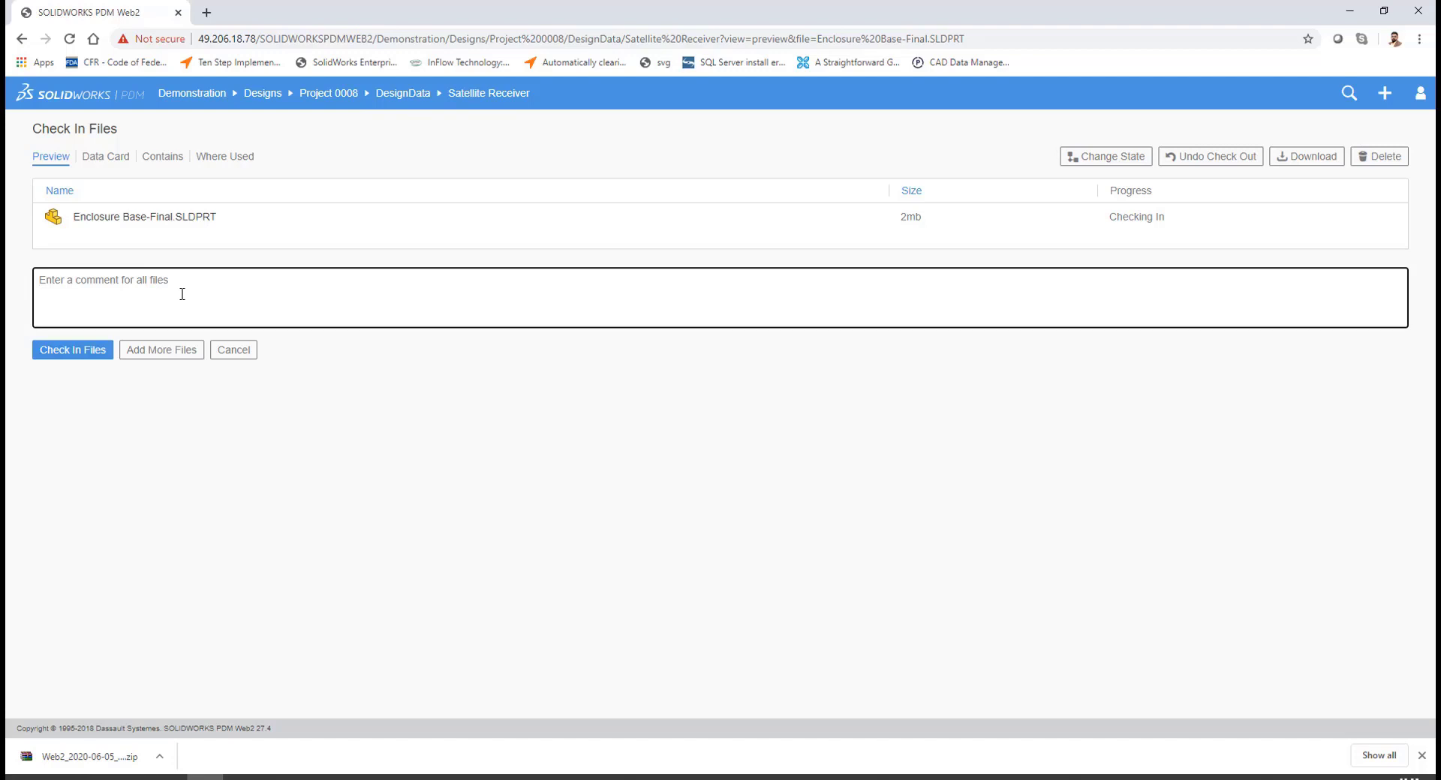
{"action": "type", "text": "Suppressed fillets"}
{"action": "left_click", "coordinate": [99, 356]}
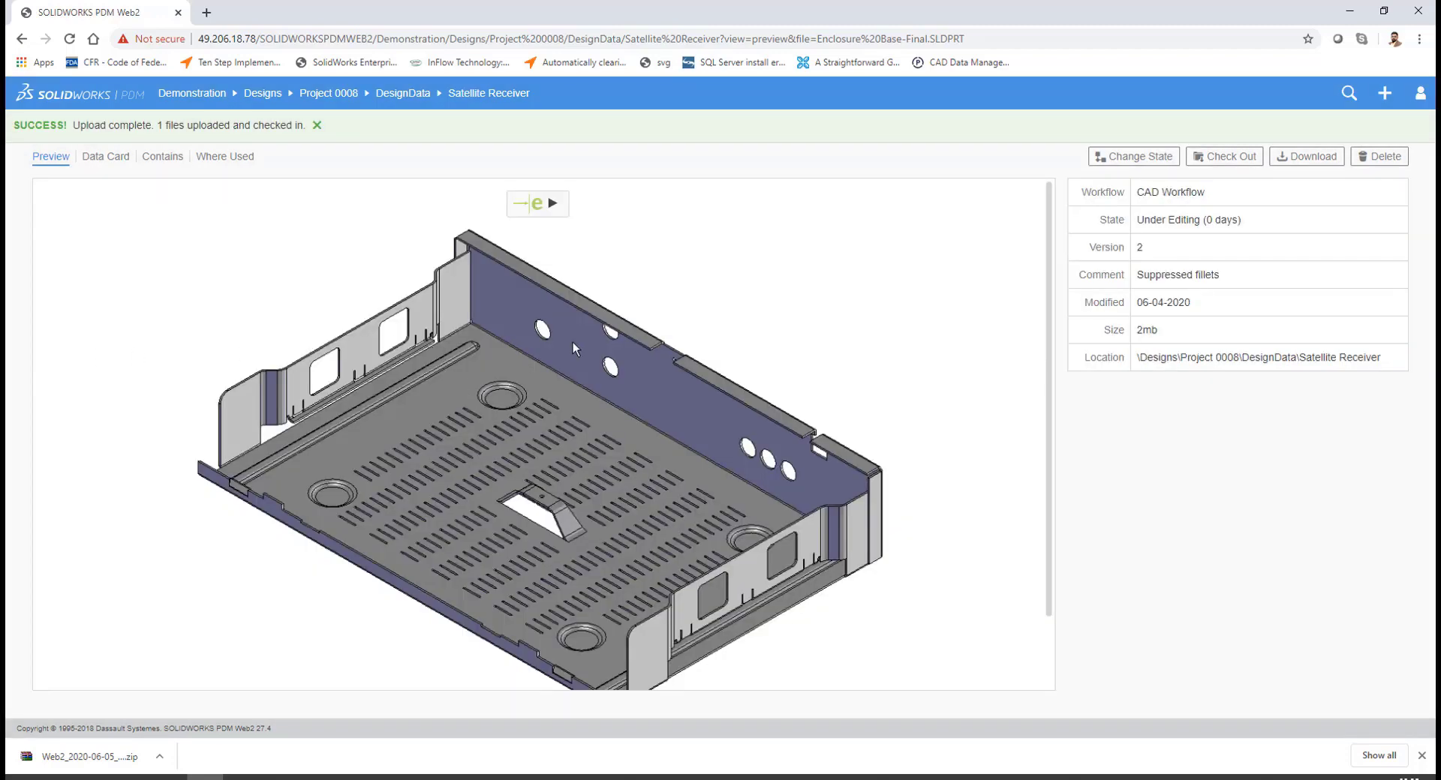
{"action": "left_click_drag", "start_coordinate": [1187, 248], "coordinate": [1128, 251]}
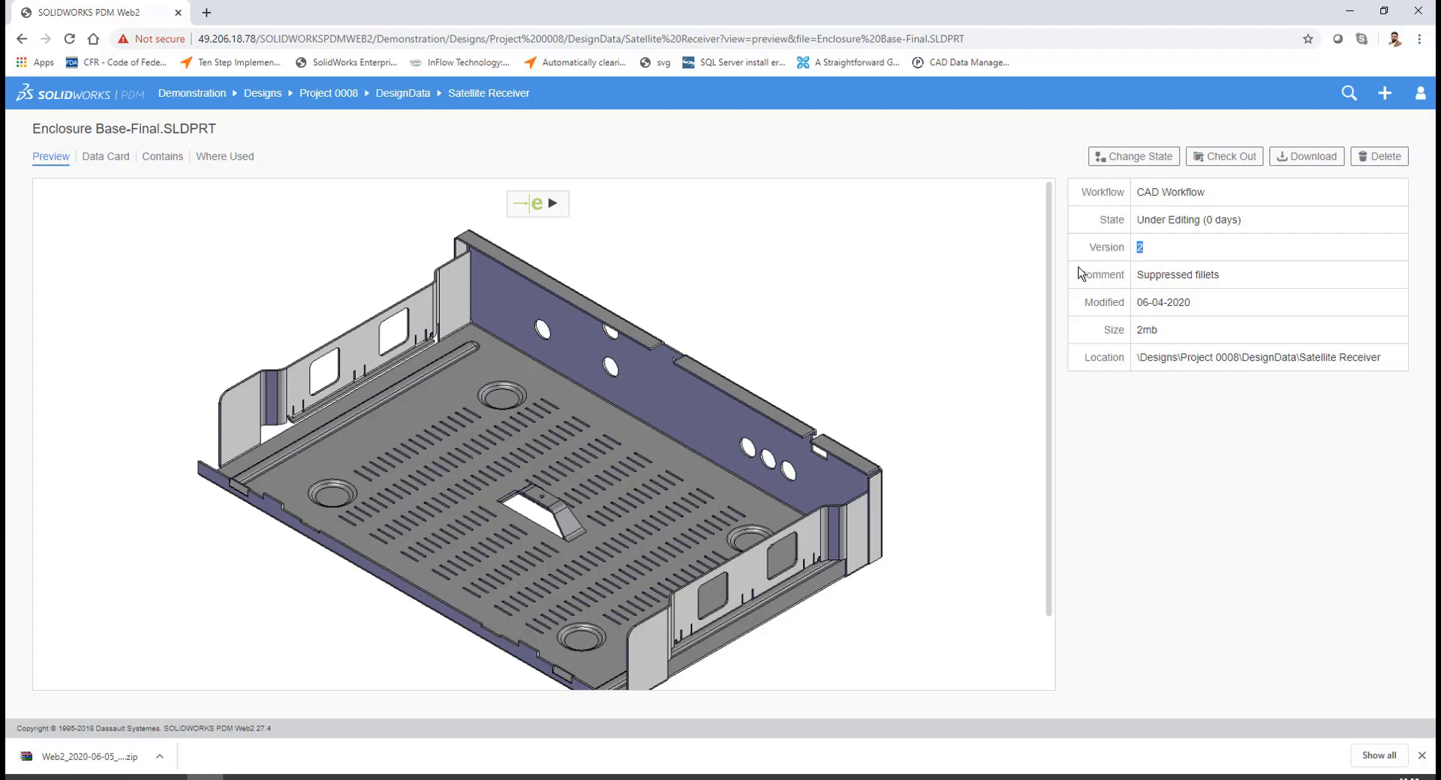
Apply the No Approval Required transition with comment 'Approved', moving the part to version 3.
{"action": "left_click", "coordinate": [1165, 165]}
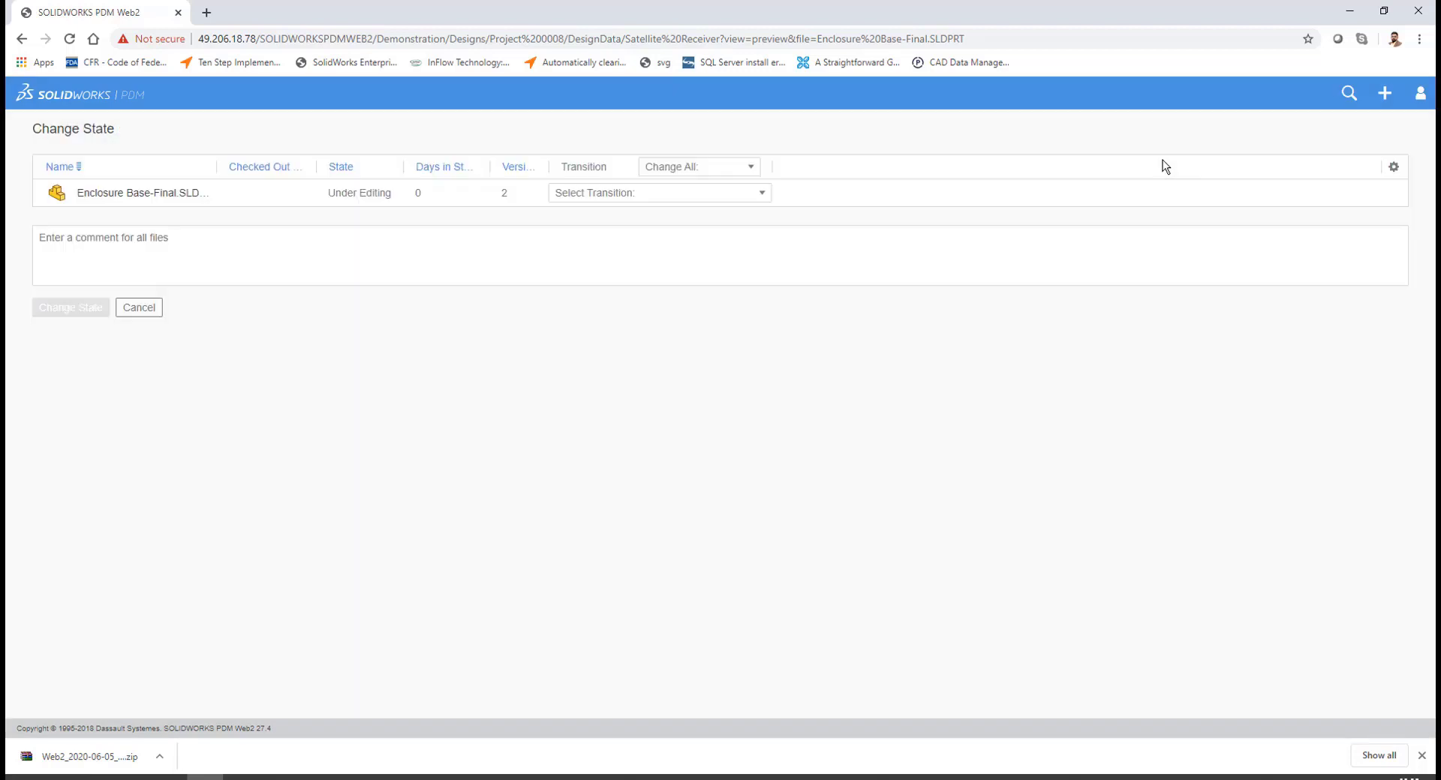
{"action": "left_click", "coordinate": [760, 193]}
{"action": "left_click", "coordinate": [664, 250]}
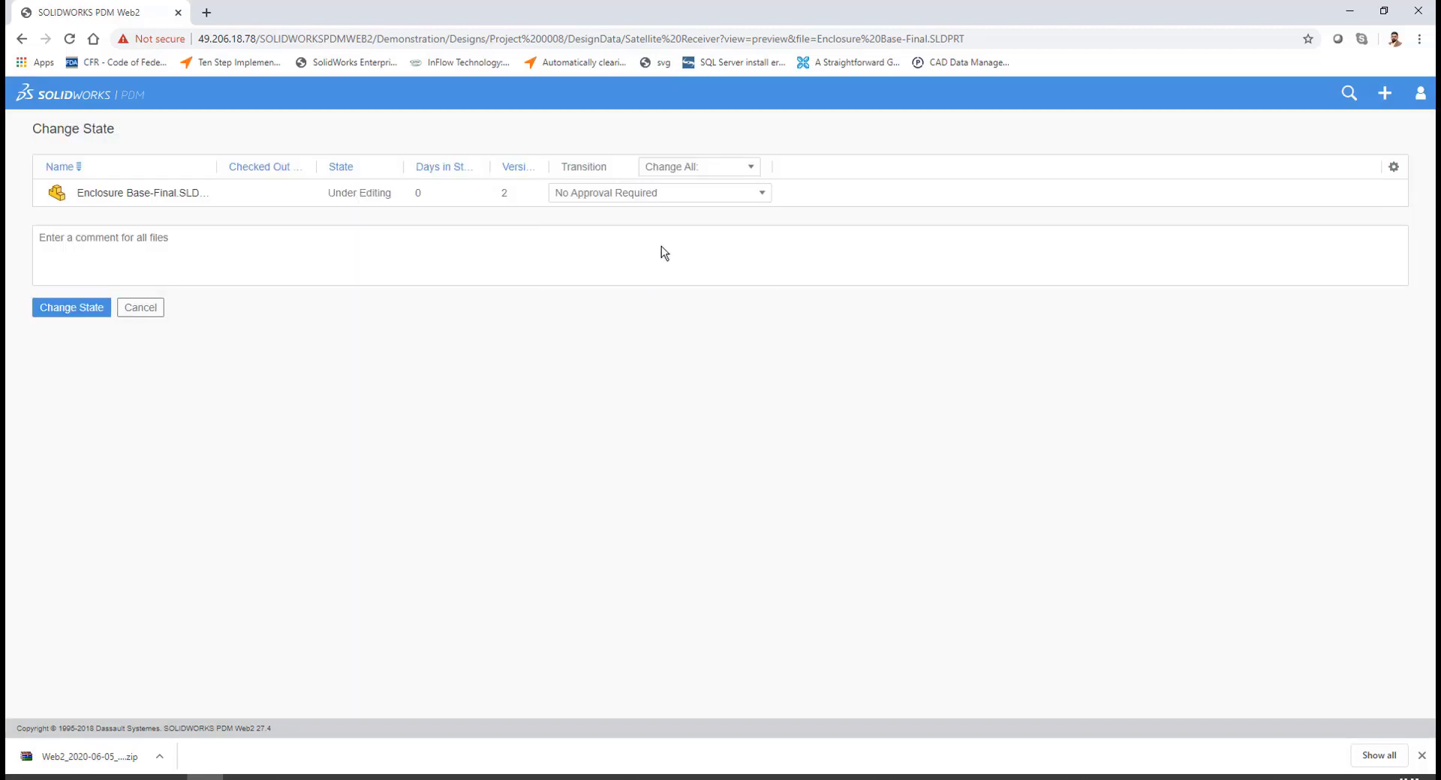
{"action": "left_click", "coordinate": [108, 261]}
{"action": "type", "text": "Approved"}
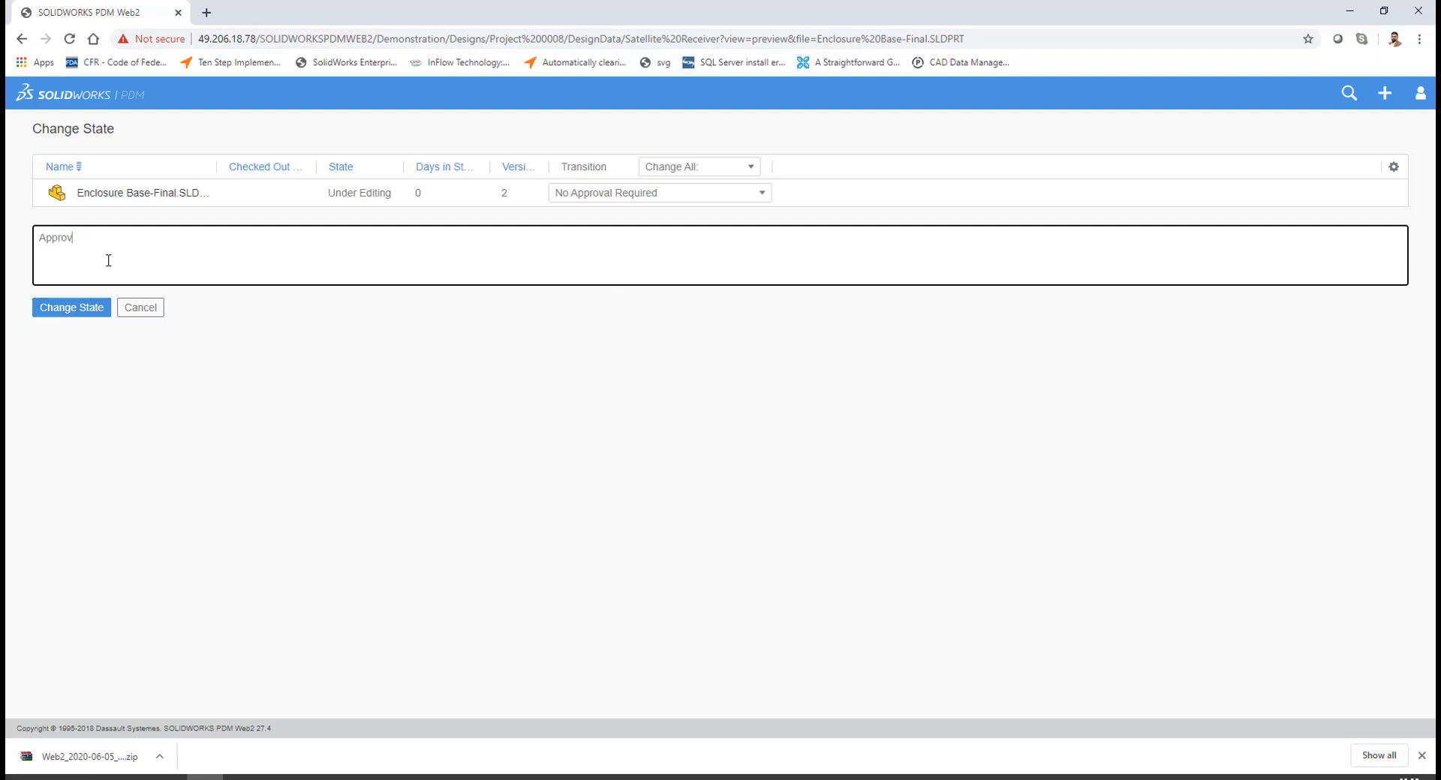
{"action": "left_click", "coordinate": [69, 308]}
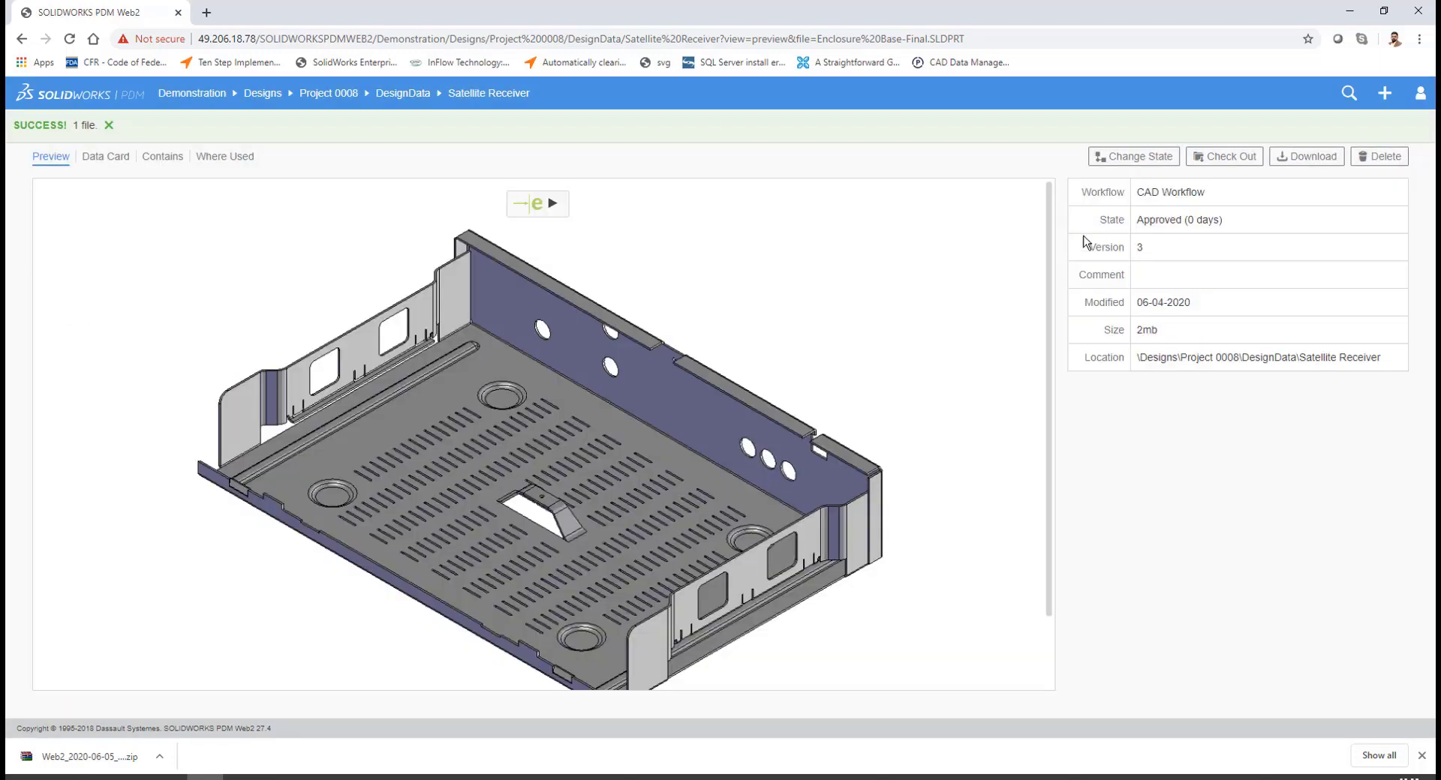
Show Enclosure Base-Final.SLDPRT's data card and try editing its Revision value A.
{"action": "left_click", "coordinate": [108, 159]}
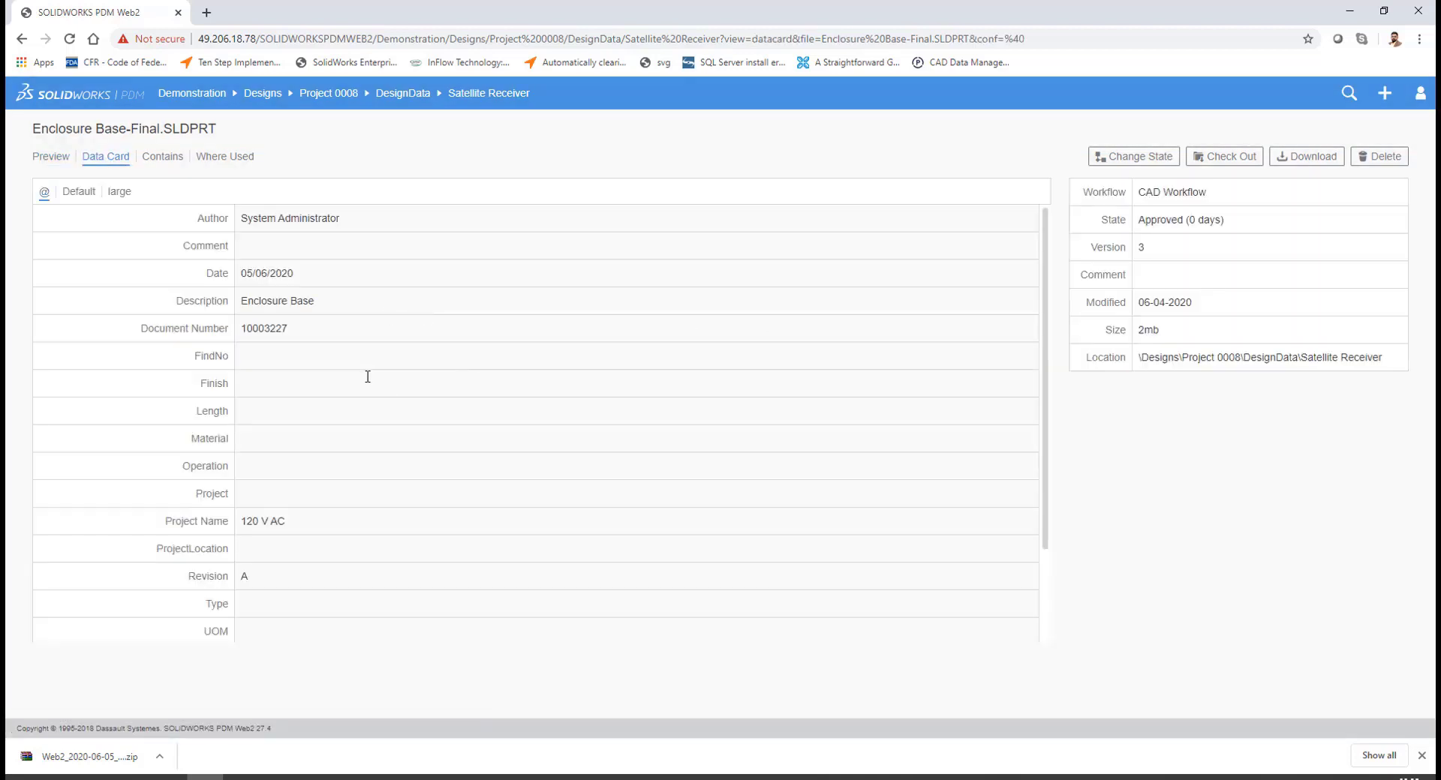
{"action": "left_click", "coordinate": [271, 577]}
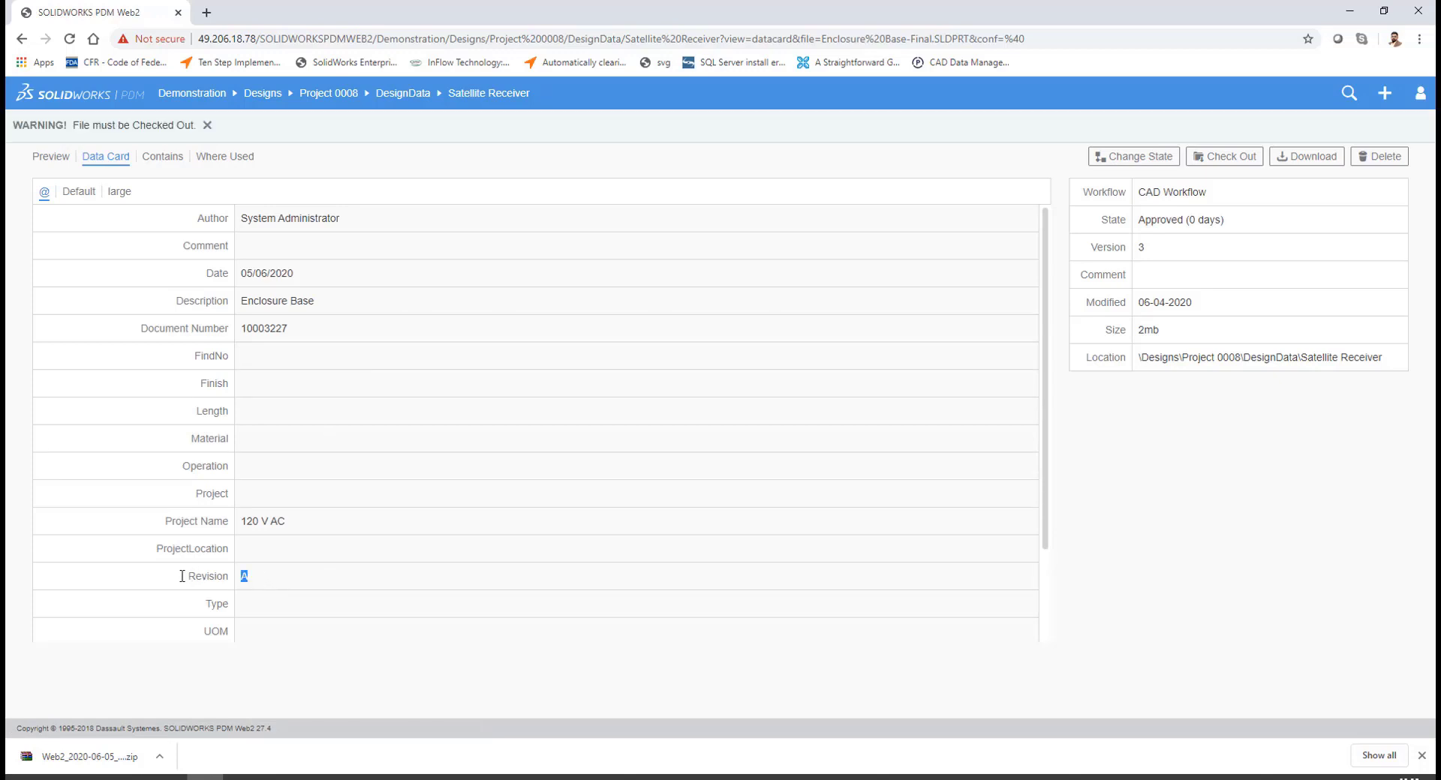